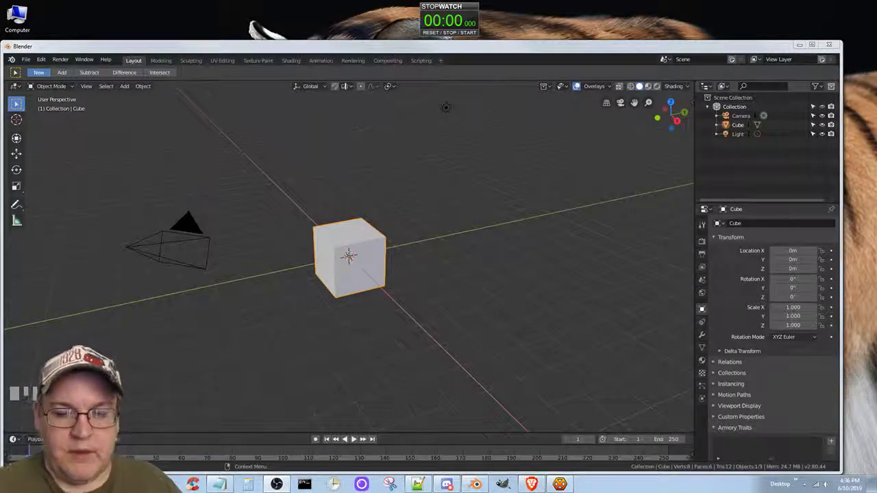
Bring up the Wikibooks 'Adding/Removing Objects, Undo/Redo, Repeat' section in the browser
{"action": "key", "text": "Tab"}
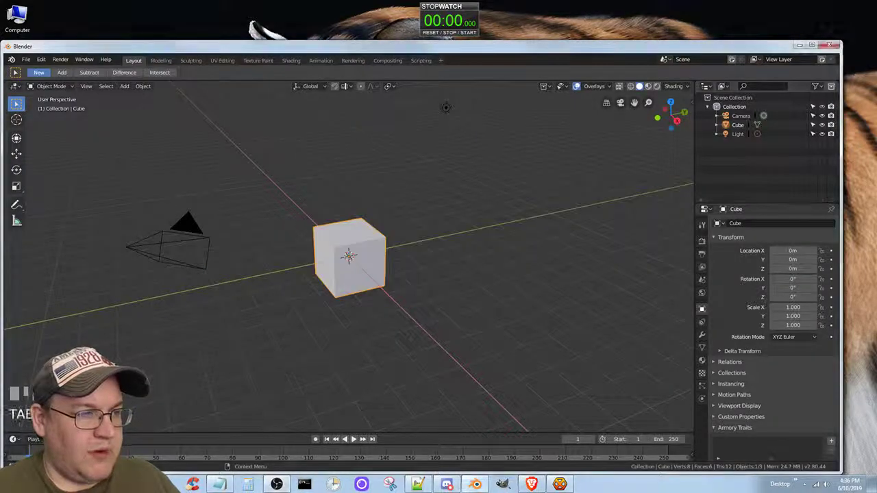
{"action": "key", "text": "alt+Tab"}
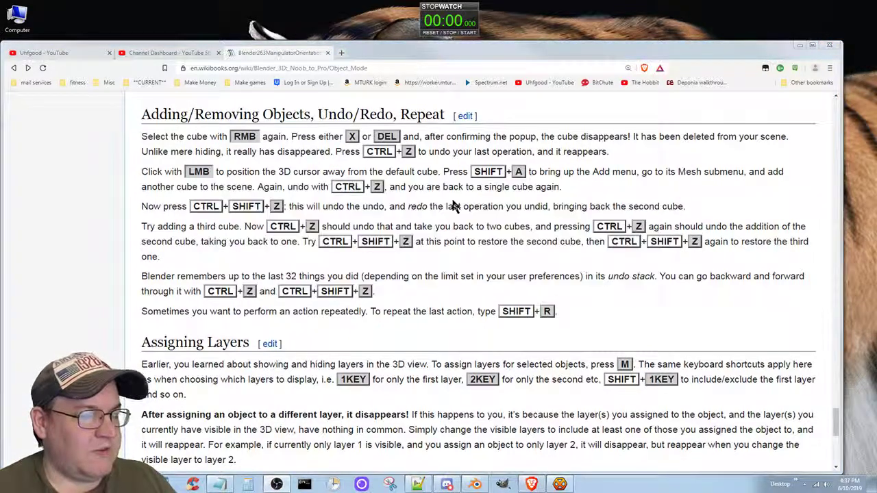
Start the stopwatch timer, then come back to Blender's default cube scene
{"action": "key", "text": "alt+Tab"}
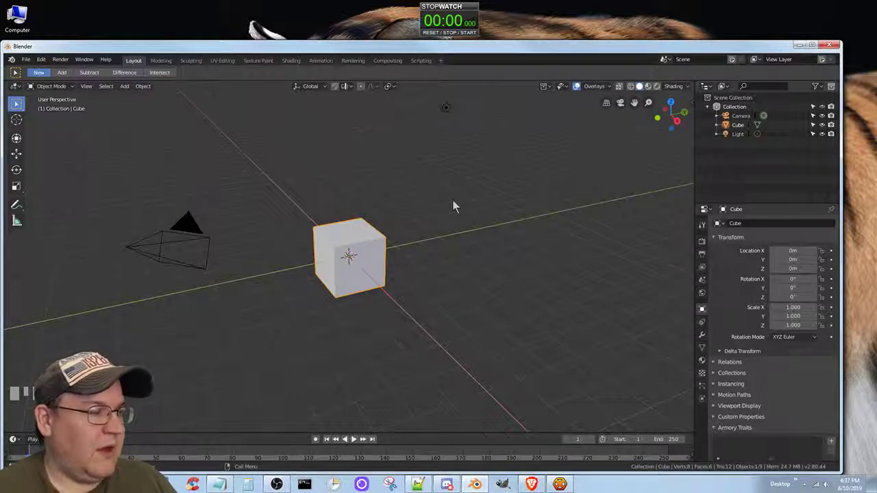
{"action": "left_click", "coordinate": [441, 33]}
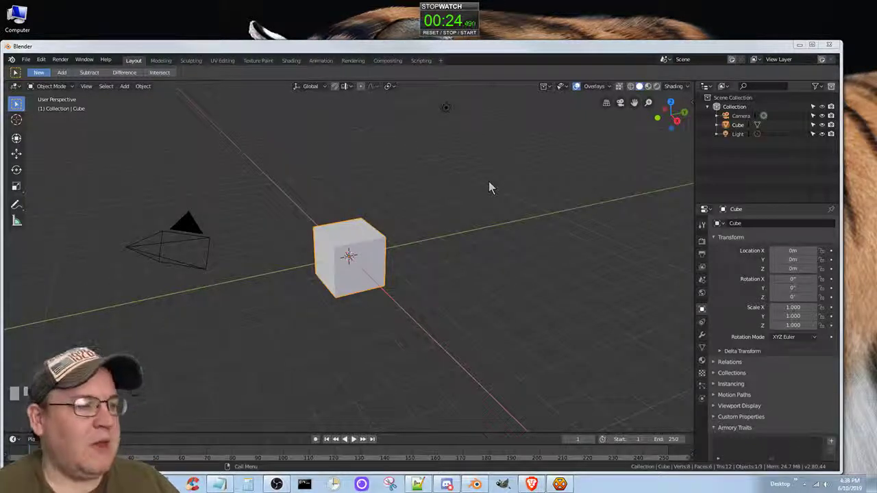
{"action": "key", "text": "alt+Tab"}
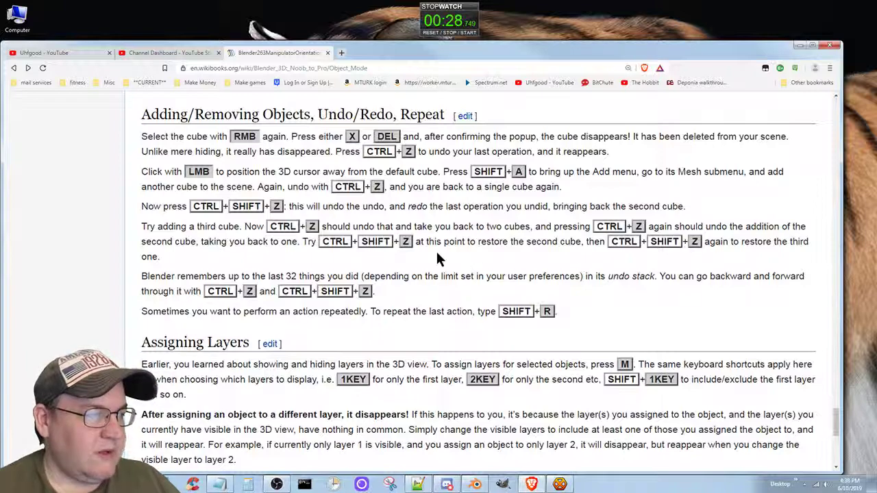
{"action": "key", "text": "alt+Tab"}
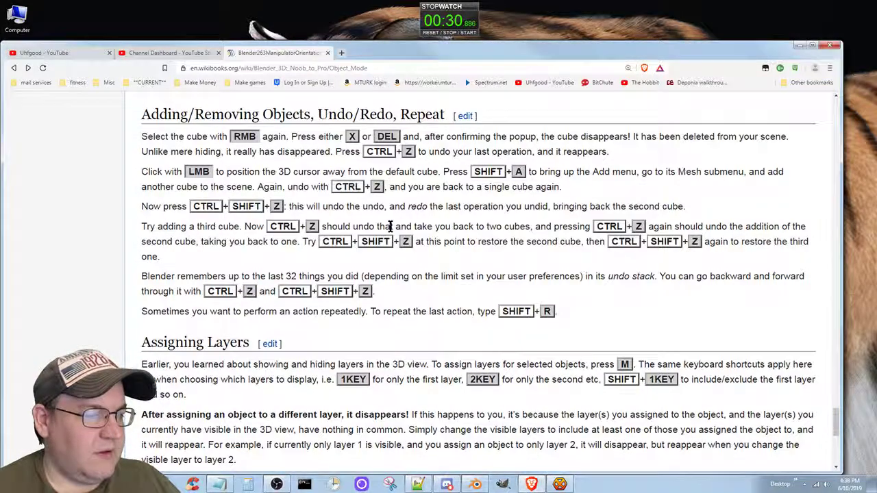
{"action": "key", "text": "alt+Tab"}
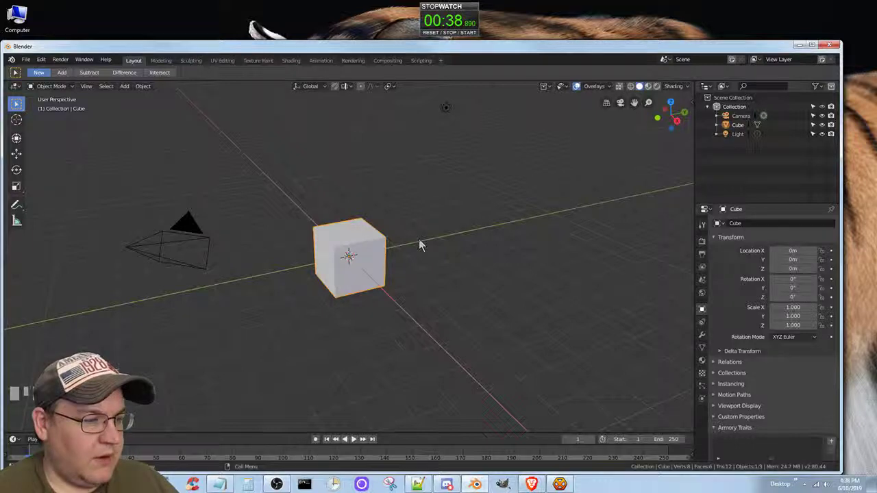
Select the default cube, check the tutorial, and delete the cube with X
{"action": "left_click", "coordinate": [439, 248]}
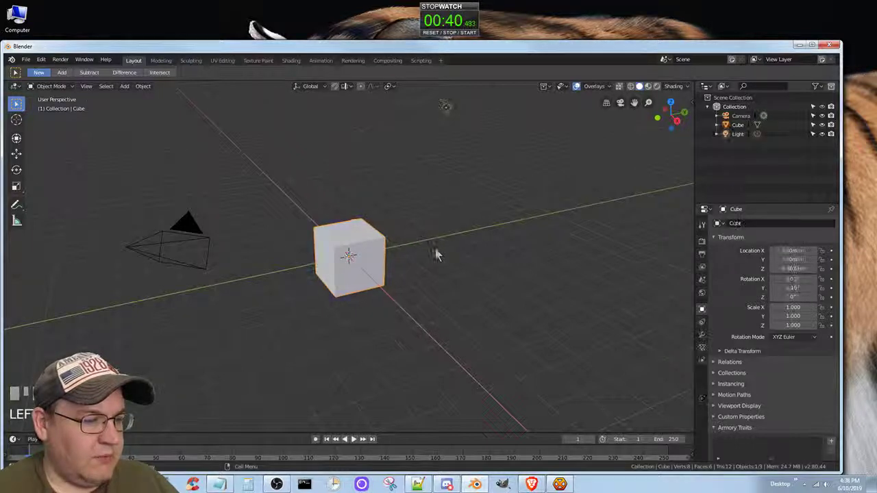
{"action": "left_click", "coordinate": [361, 255]}
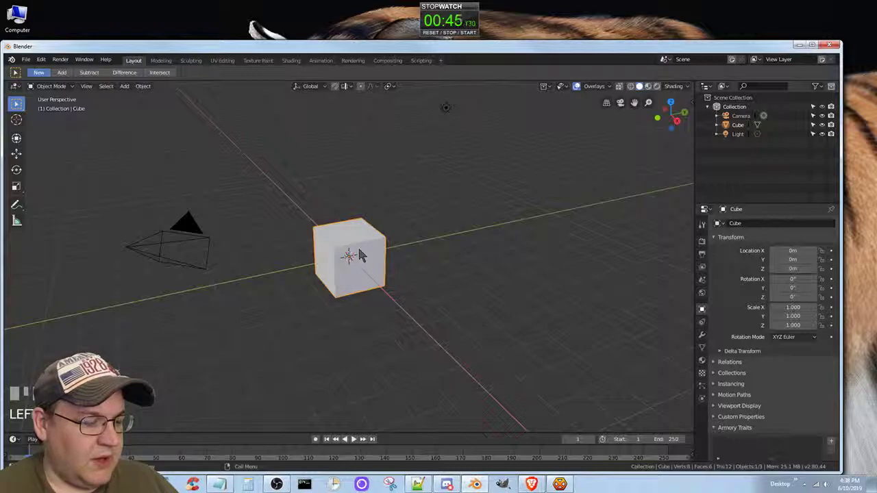
{"action": "key", "text": "alt+Tab"}
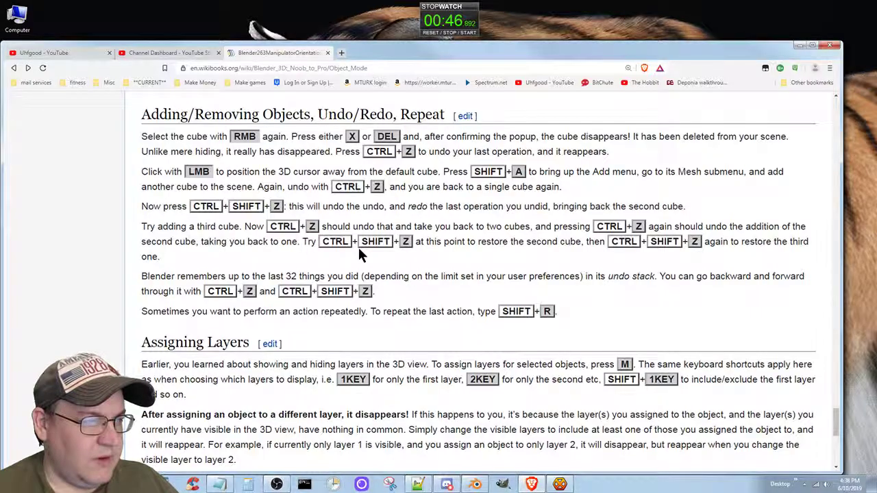
{"action": "key", "text": "alt+Tab"}
{"action": "key", "text": "x"}
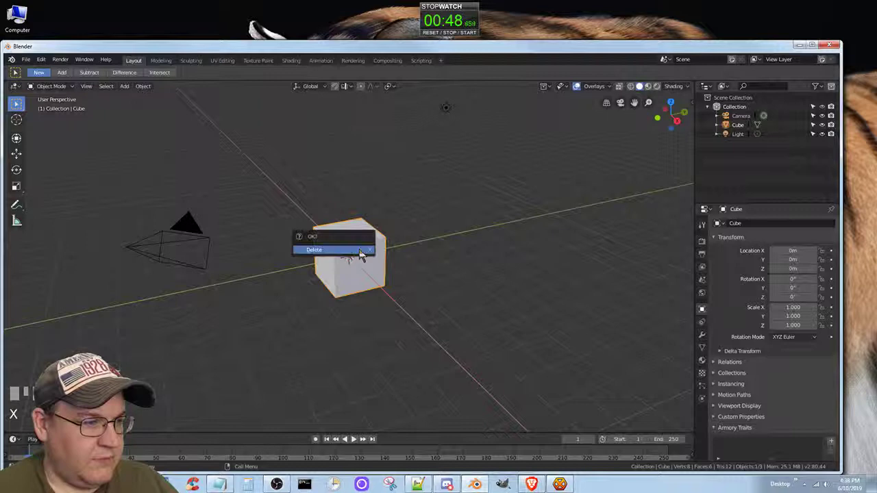
{"action": "left_click", "coordinate": [361, 250]}
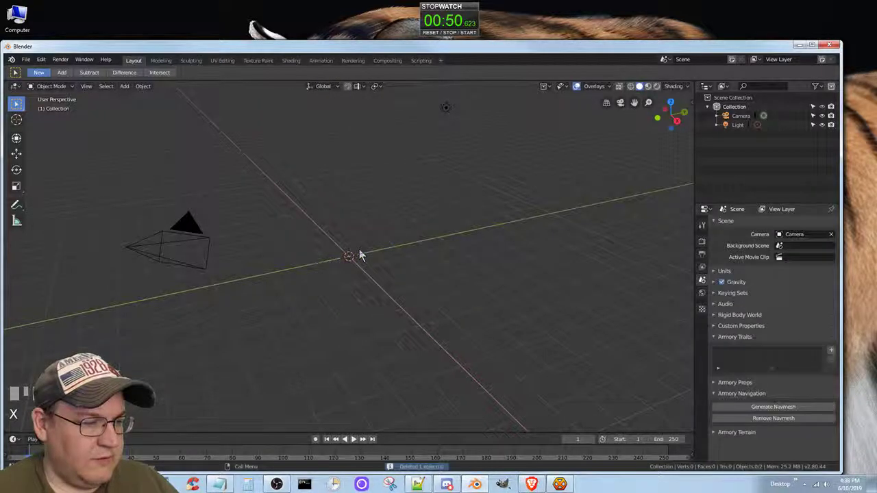
Undo the deletion with Ctrl+Z so the cube returns, then show the tutorial page
{"action": "key", "text": "alt+Tab"}
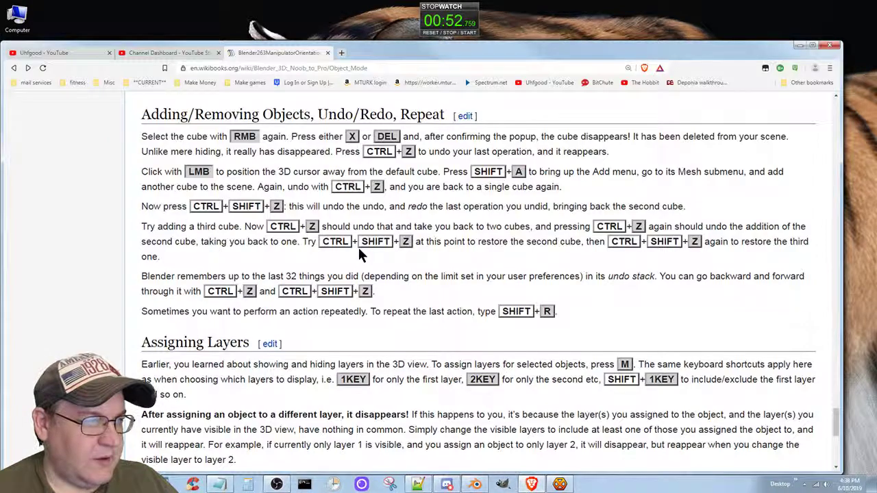
{"action": "key", "text": "alt+Tab"}
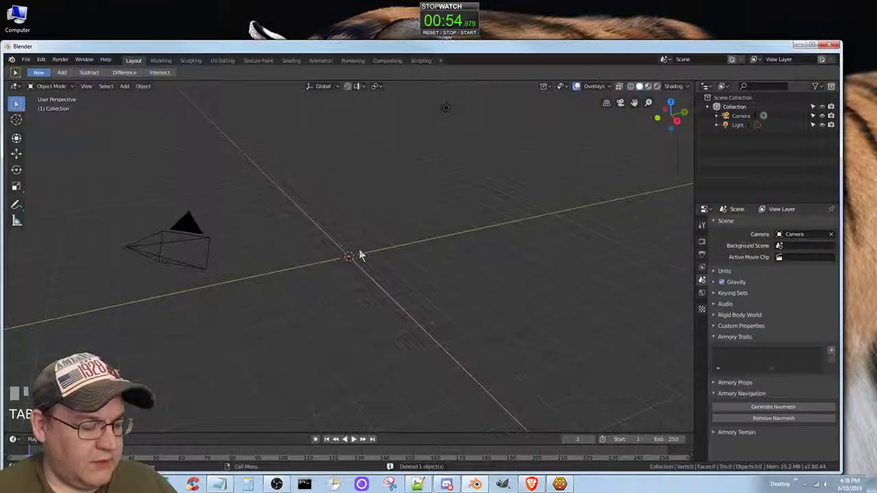
{"action": "key", "text": "ctrl+z"}
{"action": "key", "text": "alt+Tab"}
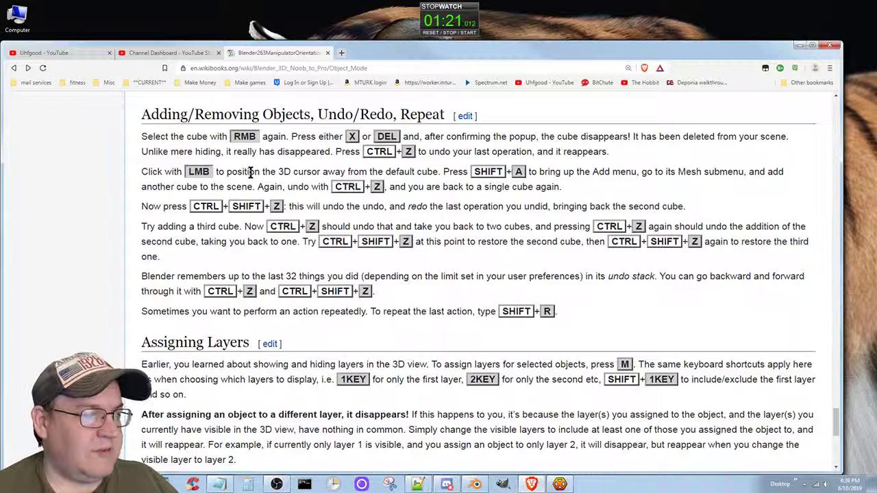
Use the Cursor tool to place the 3D cursor in empty space above the cube
{"action": "key", "text": "alt+Tab"}
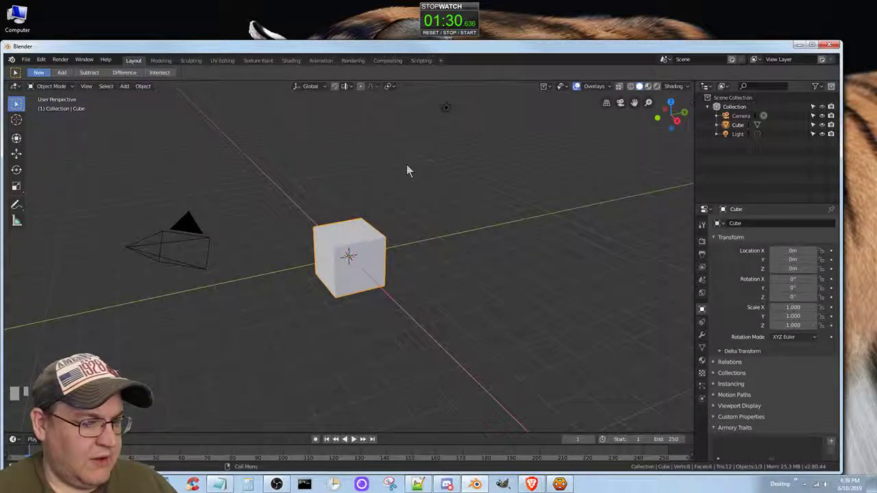
{"action": "key", "text": "ctrl"}
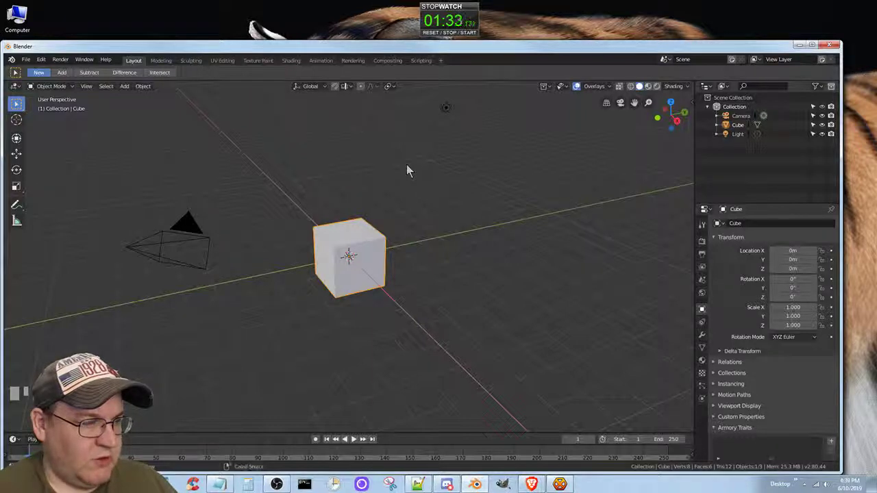
{"action": "key", "text": "ctrl+e"}
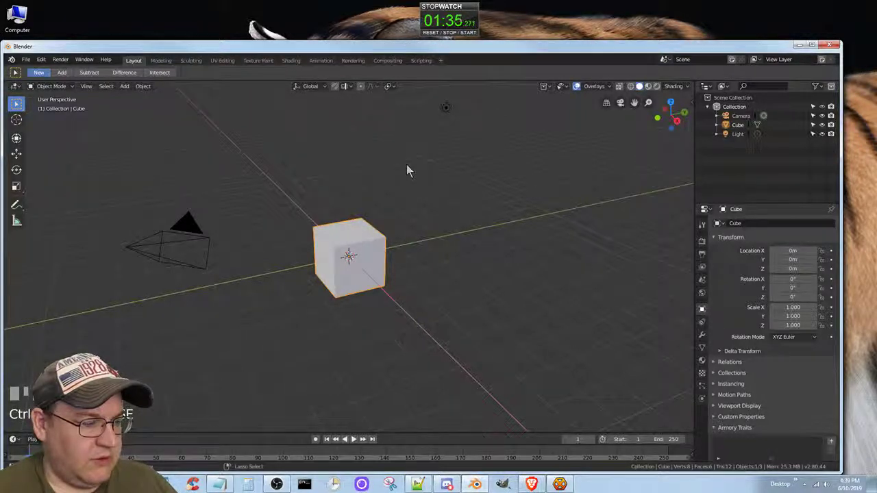
{"action": "right_click", "coordinate": [406, 173], "text": "shift"}
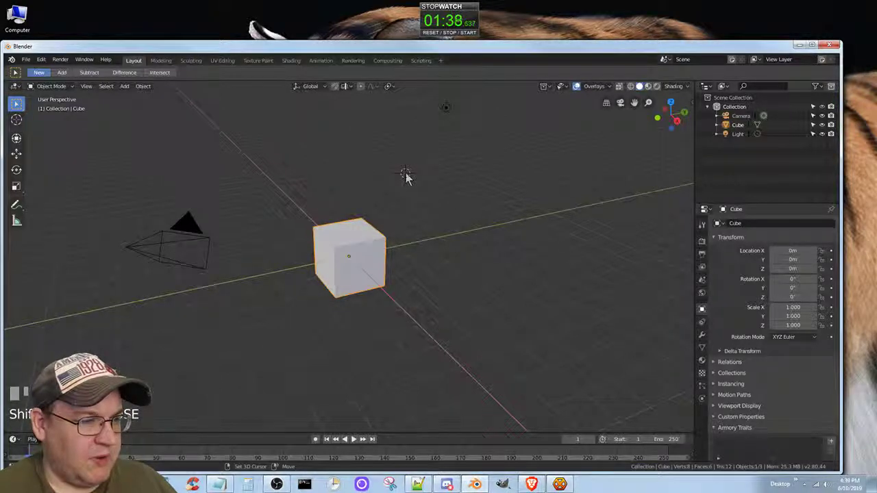
{"action": "left_click", "coordinate": [16, 120]}
{"action": "left_click", "coordinate": [342, 193]}
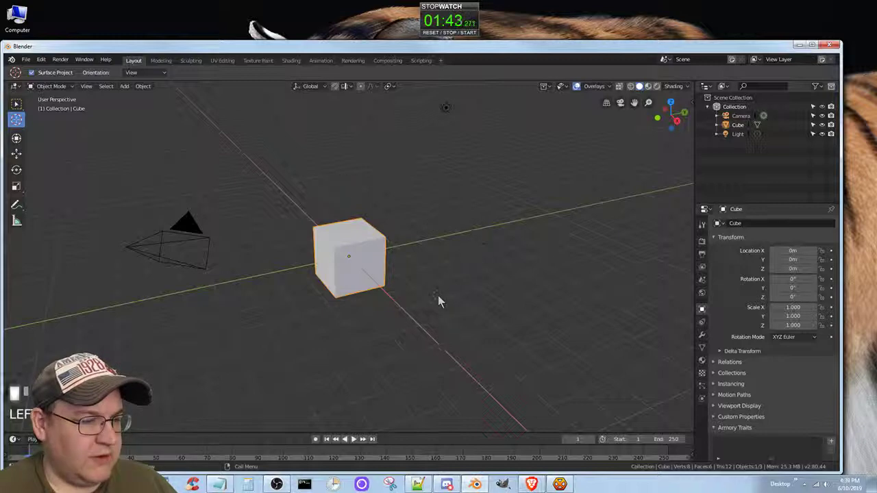
{"action": "left_click", "coordinate": [261, 193]}
{"action": "left_click", "coordinate": [314, 191]}
{"action": "left_click", "coordinate": [352, 190]}
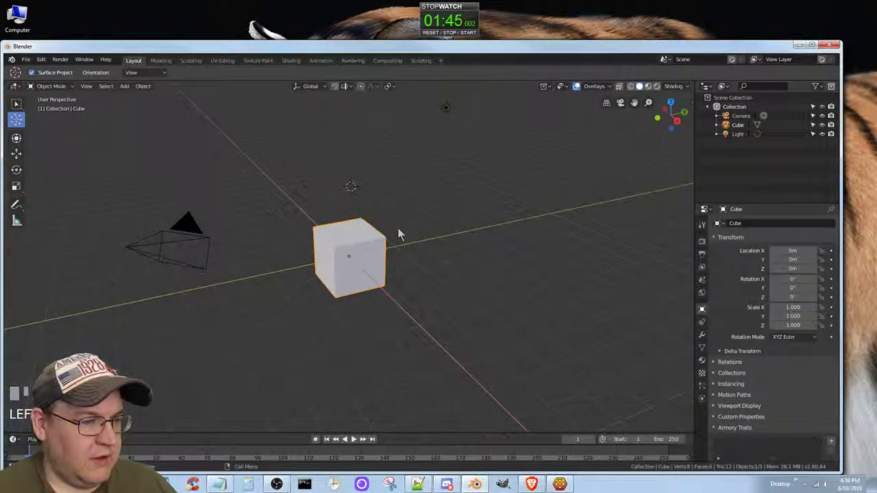
{"action": "key", "text": "alt+Tab"}
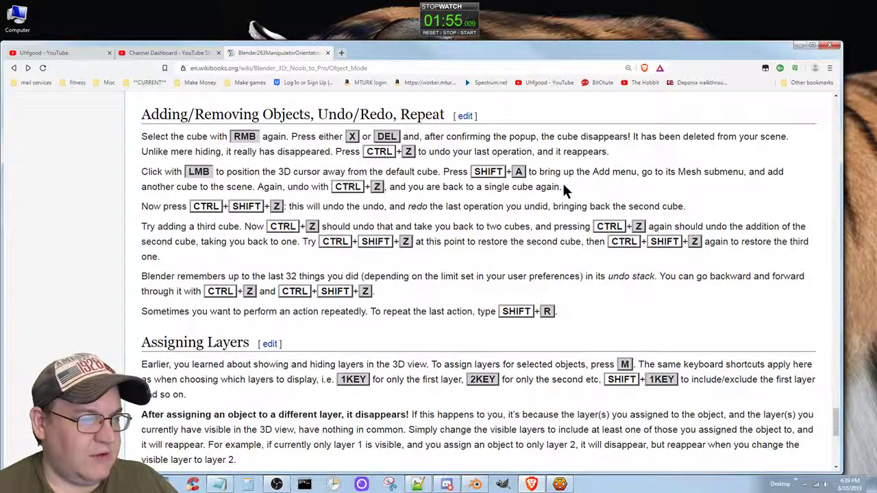
Move the 3D cursor to the right of the cube and deselect all objects
{"action": "key", "text": "alt+Tab"}
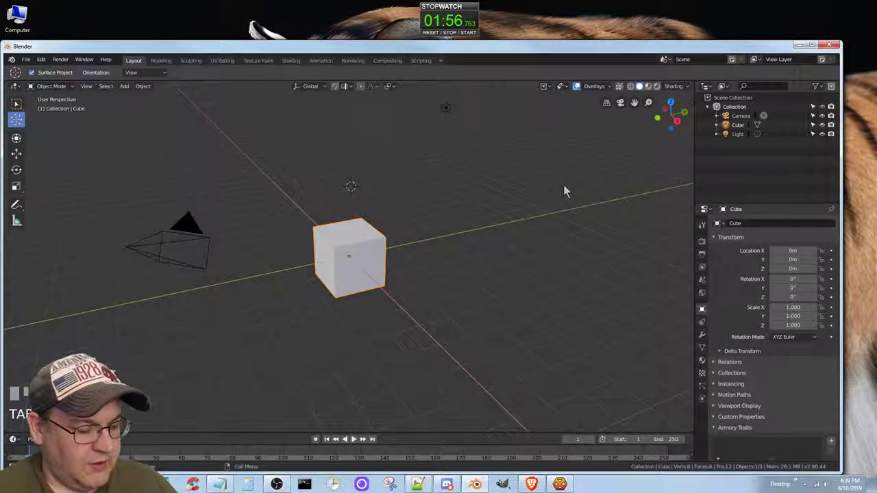
{"action": "key", "text": "a"}
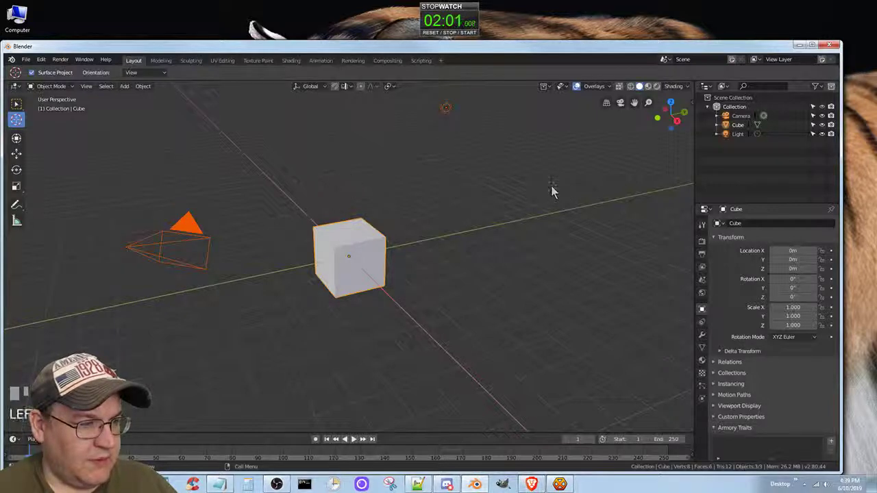
{"action": "right_click", "coordinate": [476, 199], "text": "shift"}
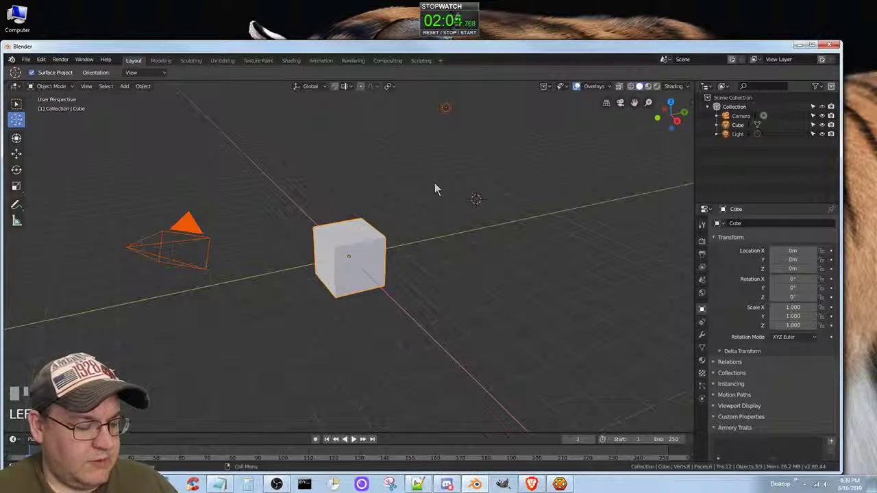
{"action": "key", "text": "alt+a"}
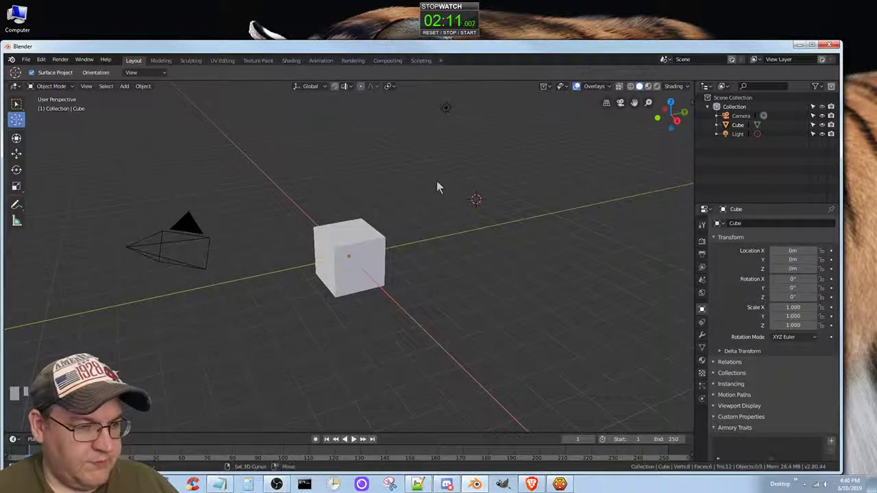
Add a second cube, Cube.001, at the 3D cursor, then set the cursor left of it
{"action": "key", "text": "shift+a"}
{"action": "mouse_move", "coordinate": [436, 181]}
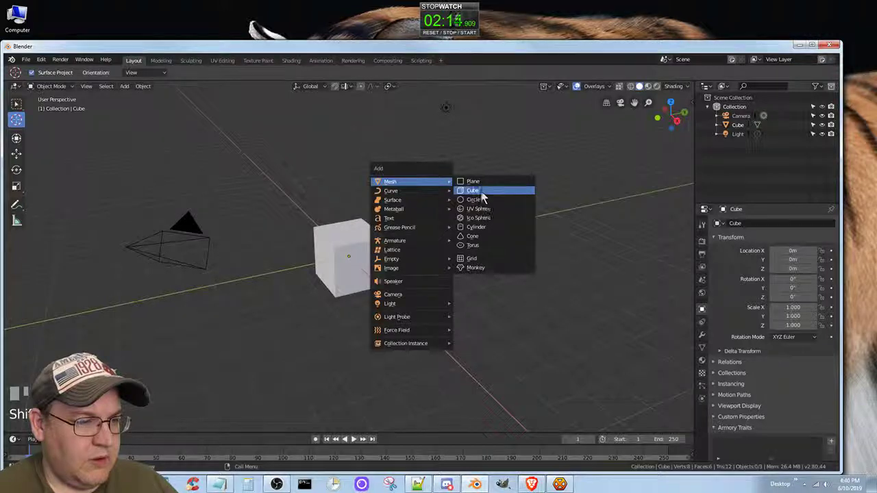
{"action": "left_click", "coordinate": [475, 191]}
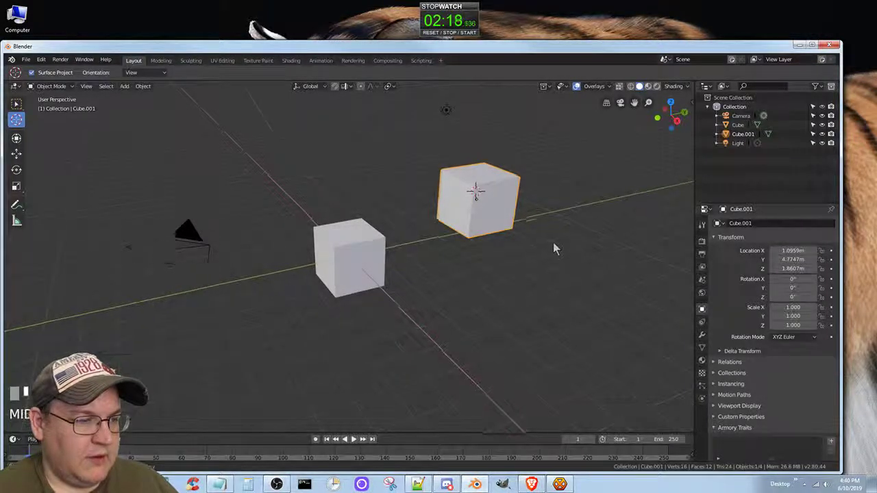
{"action": "middle_click_drag", "start_coordinate": [554, 246], "coordinate": [558, 216]}
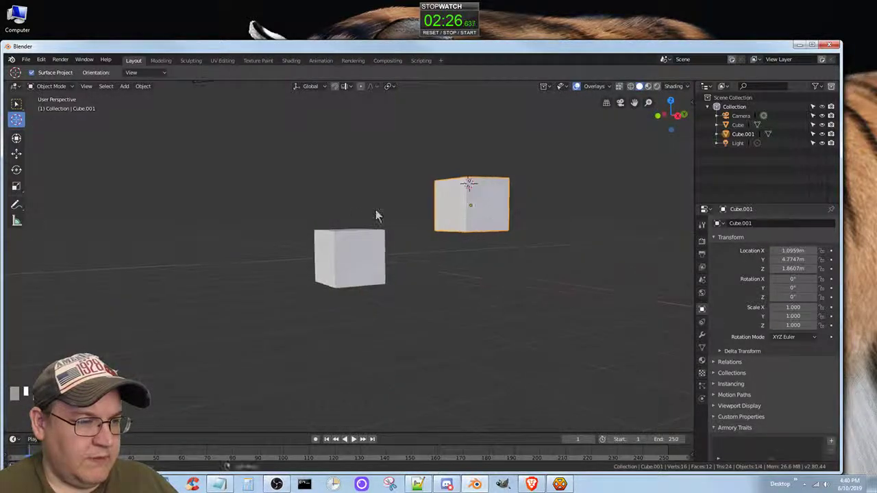
{"action": "left_click", "coordinate": [266, 237]}
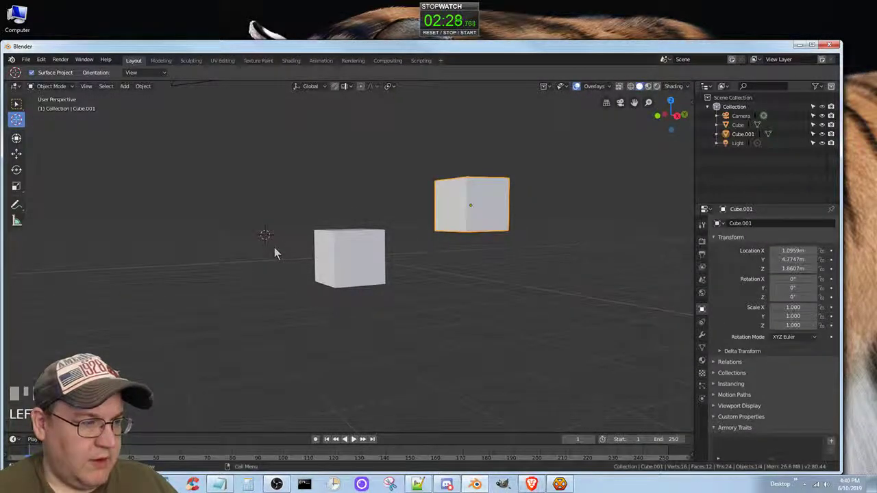
Add a mesh torus at the 3D cursor beside the two cubes
{"action": "key", "text": "shift+a"}
{"action": "mouse_move", "coordinate": [274, 247]}
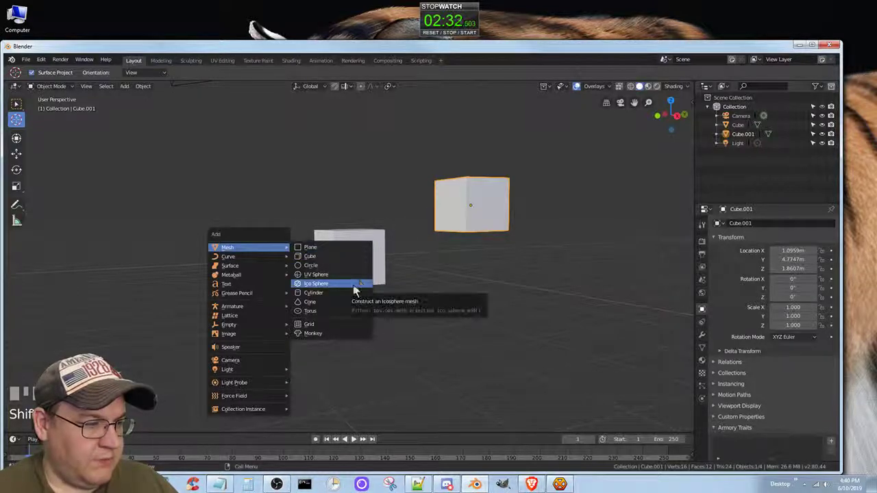
{"action": "left_click", "coordinate": [313, 311]}
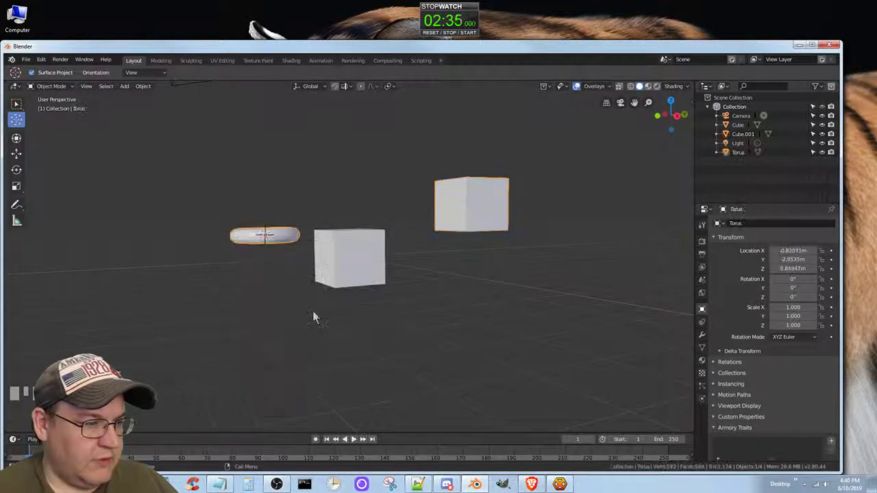
{"action": "middle_click_drag", "start_coordinate": [317, 296], "coordinate": [292, 349]}
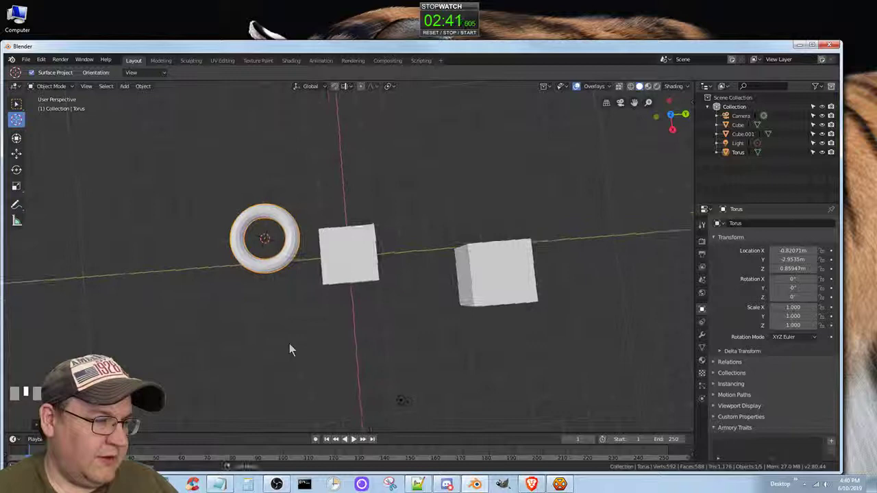
Zoom in and out on the torus and cubes, then return to the Wikibooks tutorial
{"action": "scroll", "coordinate": [272, 330], "scroll_direction": "up", "scroll_amount": 3}
{"action": "scroll", "coordinate": [272, 328], "scroll_direction": "down", "scroll_amount": 3}
{"action": "scroll", "coordinate": [272, 328], "scroll_direction": "up", "scroll_amount": 3}
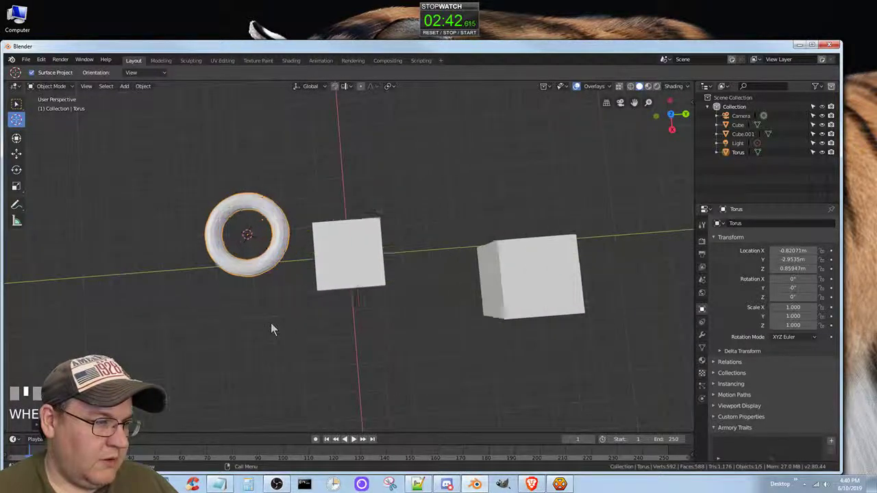
{"action": "scroll", "coordinate": [270, 322], "scroll_direction": "down", "scroll_amount": 2}
{"action": "scroll", "coordinate": [268, 322], "scroll_direction": "up", "scroll_amount": 4}
{"action": "scroll", "coordinate": [266, 319], "scroll_direction": "down", "scroll_amount": 5}
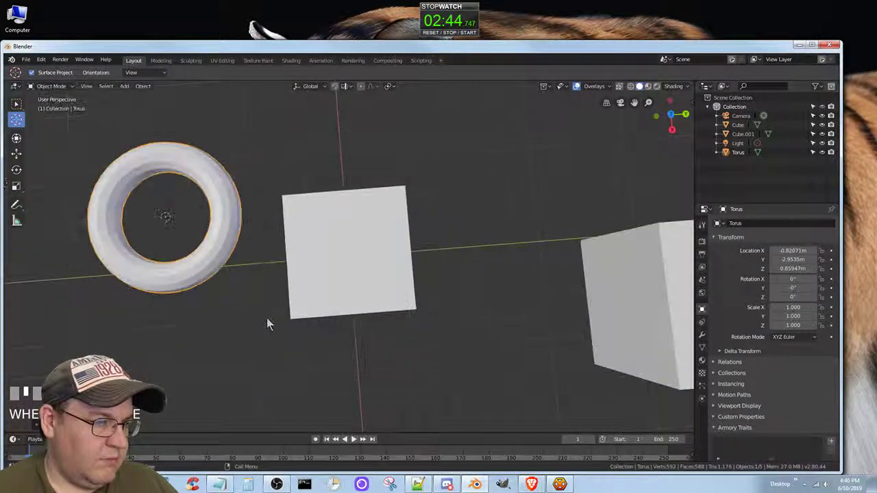
{"action": "scroll", "coordinate": [267, 324], "scroll_direction": "down", "scroll_amount": 3}
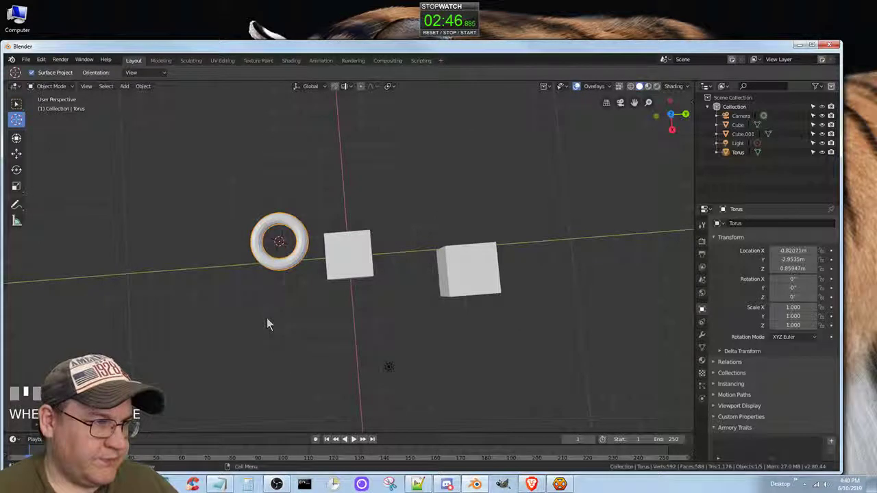
{"action": "scroll", "coordinate": [324, 299], "scroll_direction": "up", "scroll_amount": 3}
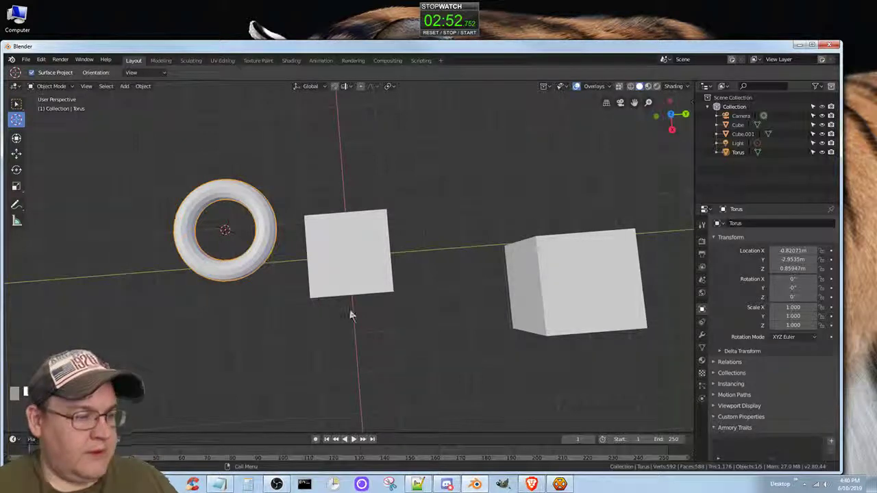
{"action": "key", "text": "alt+Tab"}
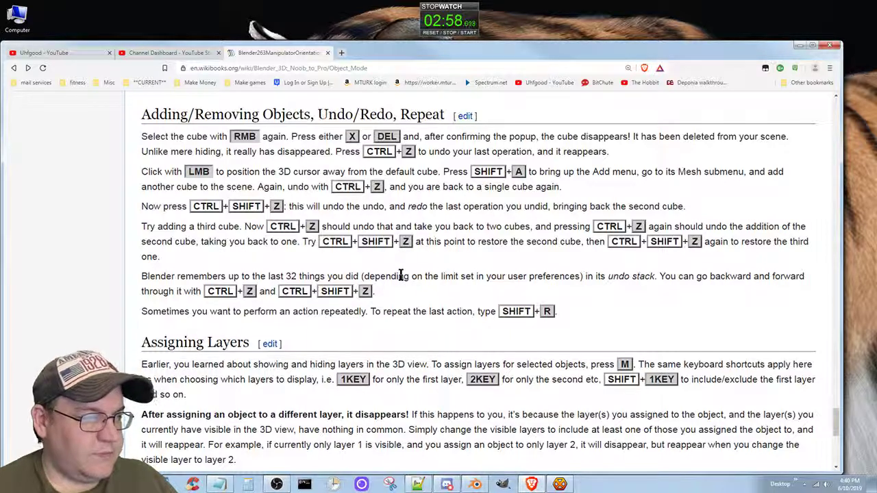
Undo the torus and the second cube with two Ctrl+Z presses
{"action": "key", "text": "alt+Tab"}
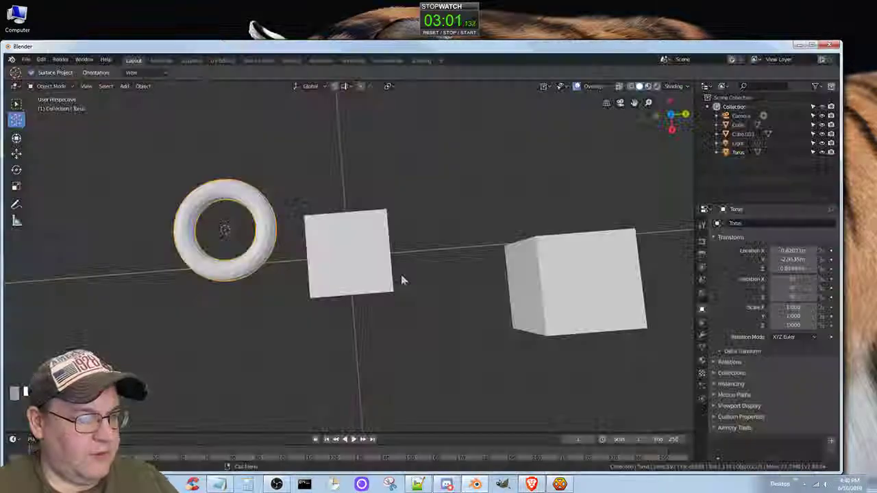
{"action": "key", "text": "ctrl+z"}
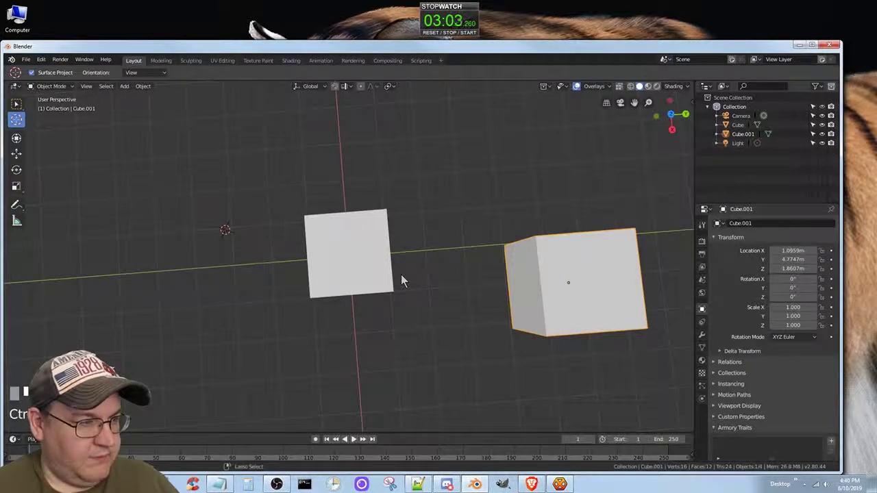
{"action": "key", "text": "ctrl+z"}
{"action": "middle_click_drag", "start_coordinate": [406, 276], "coordinate": [454, 248]}
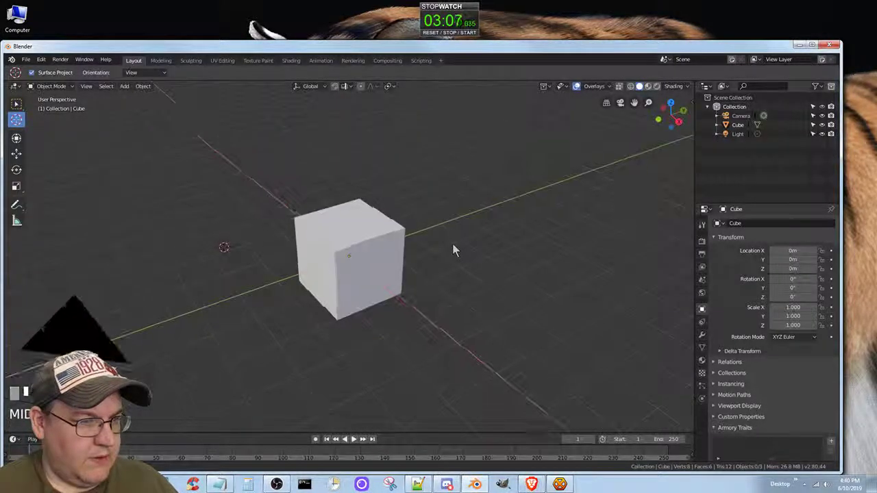
{"action": "key", "text": "alt+Tab"}
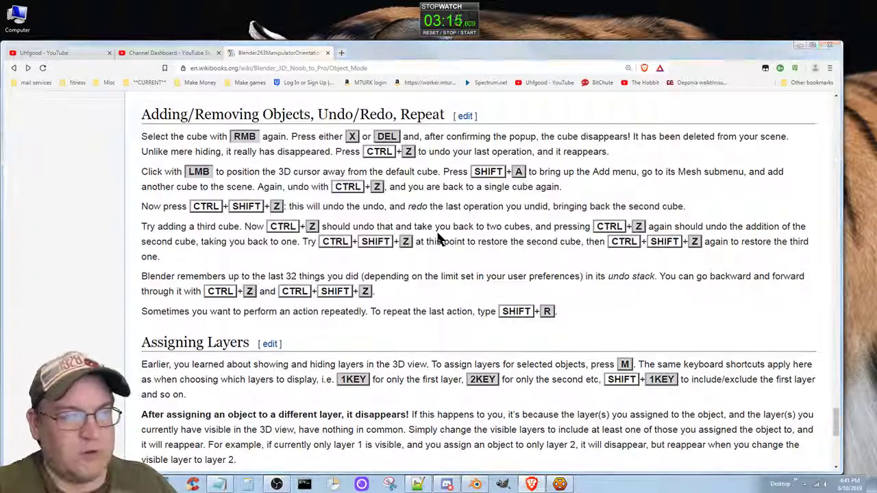
{"action": "key", "text": "alt+Tab"}
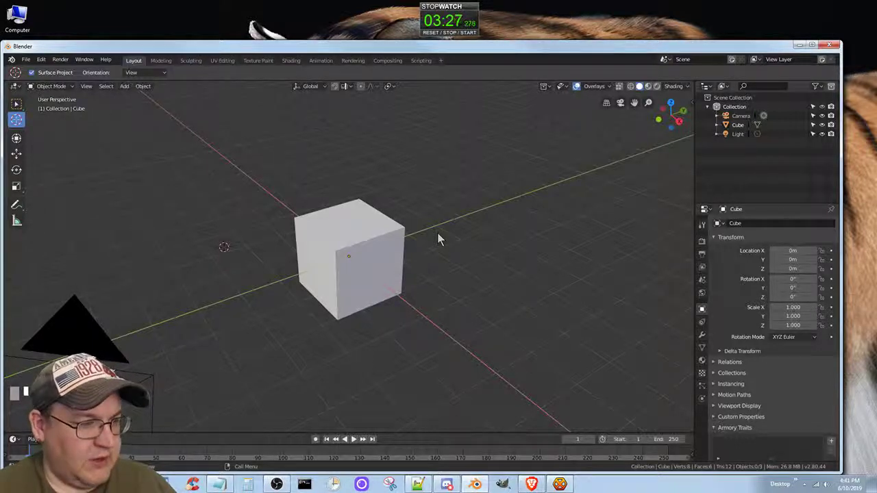
Bring back the second cube and torus, undo them again, then reopen the tutorial
{"action": "key", "text": "shift+d"}
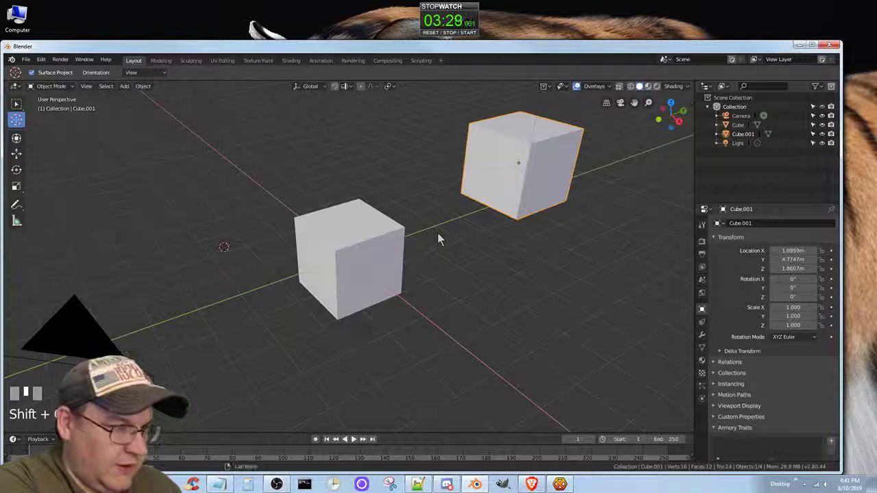
{"action": "key", "text": "shift+a"}
{"action": "left_click", "coordinate": [439, 238]}
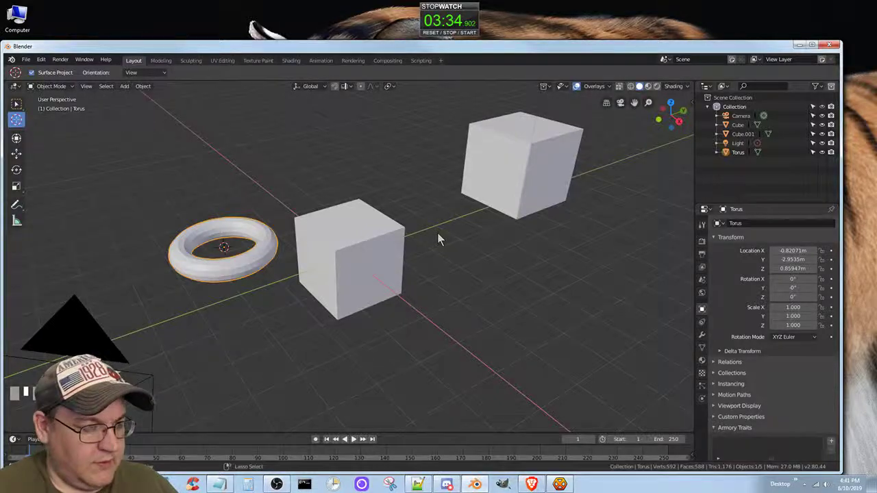
{"action": "key", "text": "ctrl+z"}
{"action": "key", "text": "ctrl+z"}
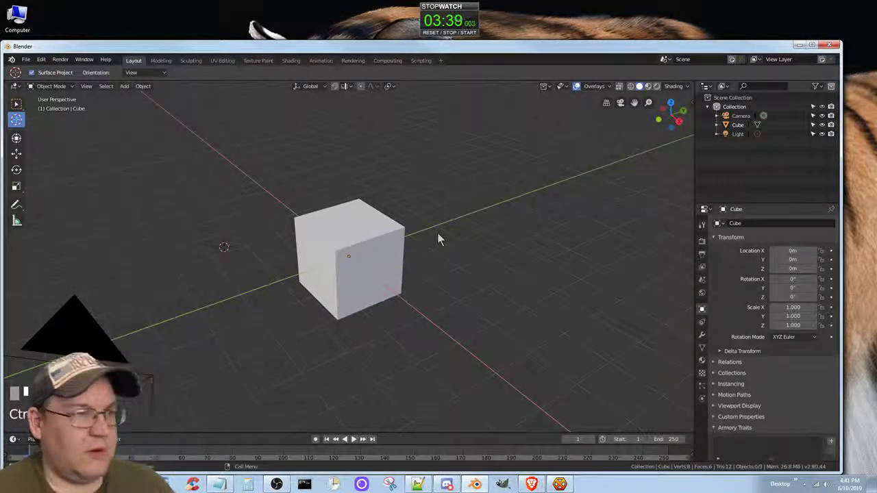
{"action": "key", "text": "alt+Tab"}
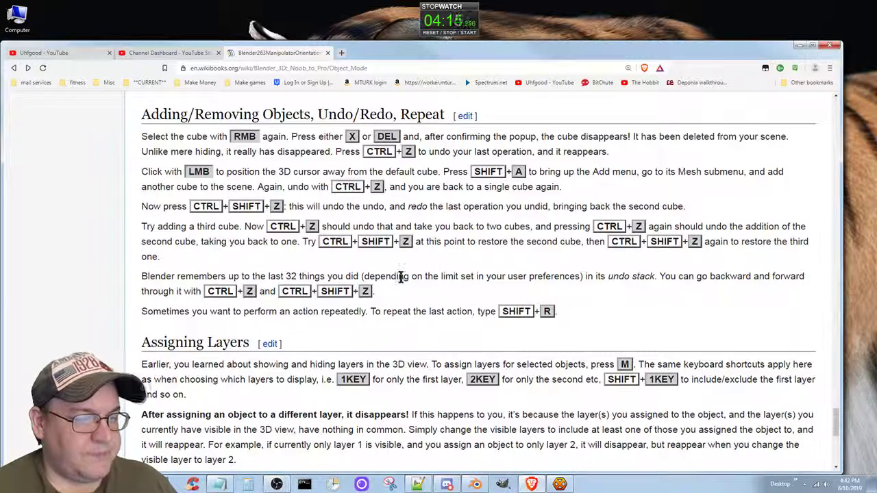
Add an icosphere at a 3D cursor placed right of the cube
{"action": "key", "text": "alt+Tab"}
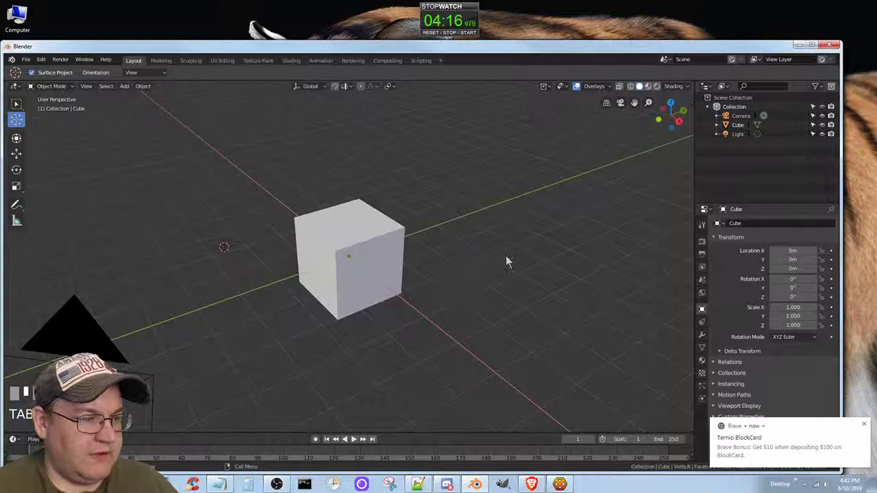
{"action": "middle_click_drag", "start_coordinate": [484, 288], "coordinate": [540, 313]}
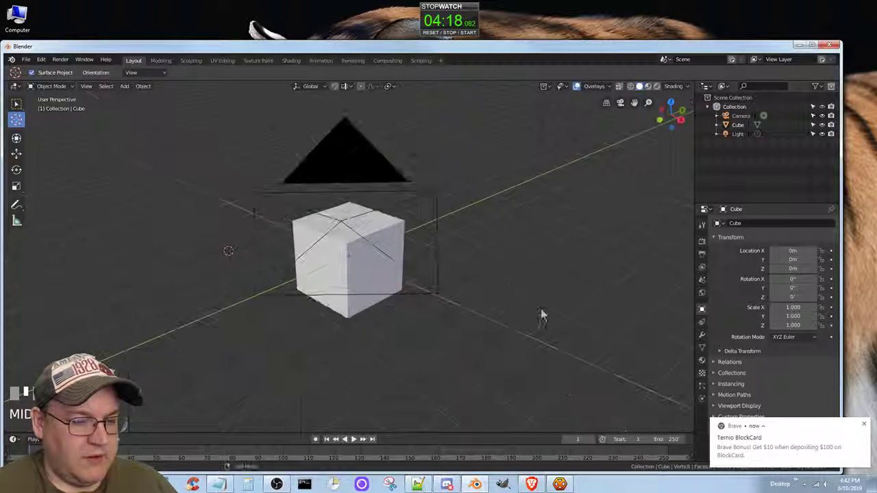
{"action": "left_click", "coordinate": [768, 433]}
{"action": "key", "text": "alt+Tab"}
{"action": "middle_click_drag", "start_coordinate": [466, 348], "coordinate": [300, 342]}
{"action": "left_click_drag", "start_coordinate": [472, 244], "coordinate": [550, 242]}
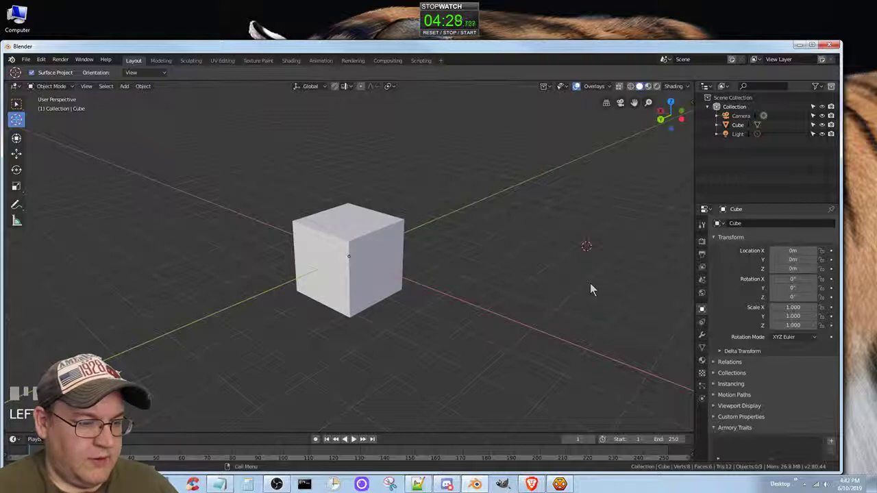
{"action": "key", "text": "shift+a"}
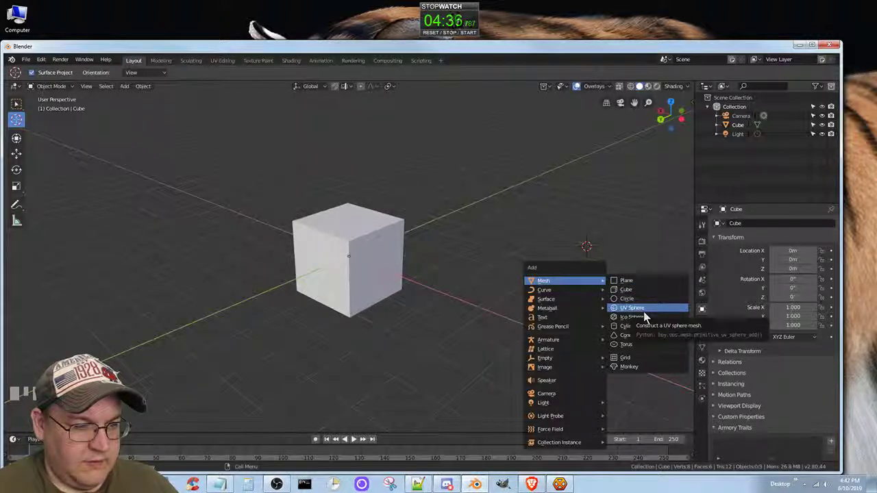
{"action": "left_click", "coordinate": [637, 319]}
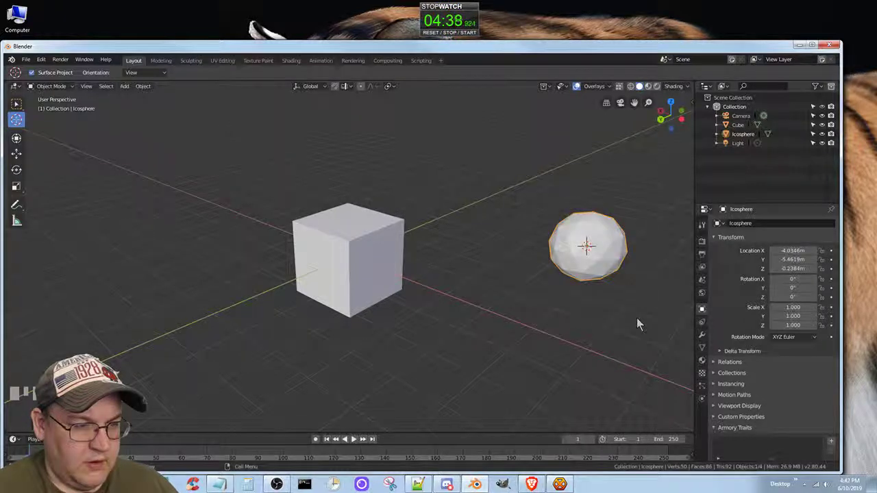
{"action": "middle_click_drag", "start_coordinate": [516, 313], "coordinate": [502, 328]}
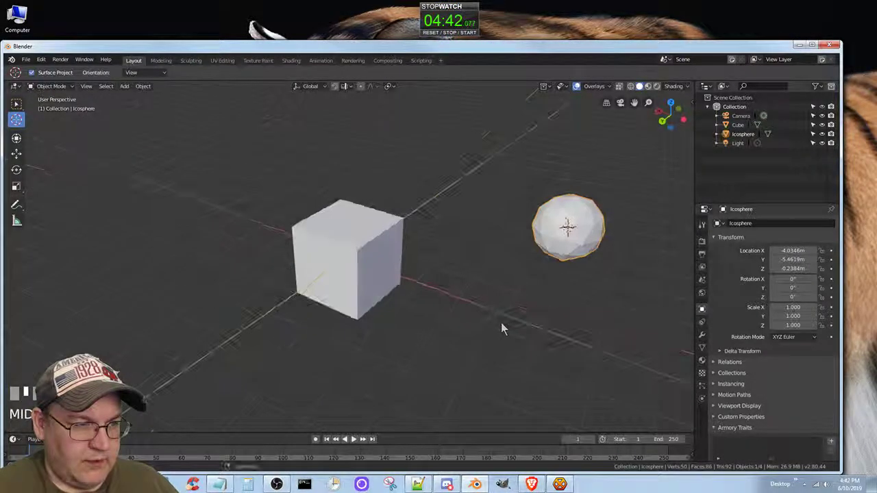
Duplicate the icosphere and move Icosphere.001 to X -1.7592, Y -4.0253
{"action": "left_click", "coordinate": [394, 162]}
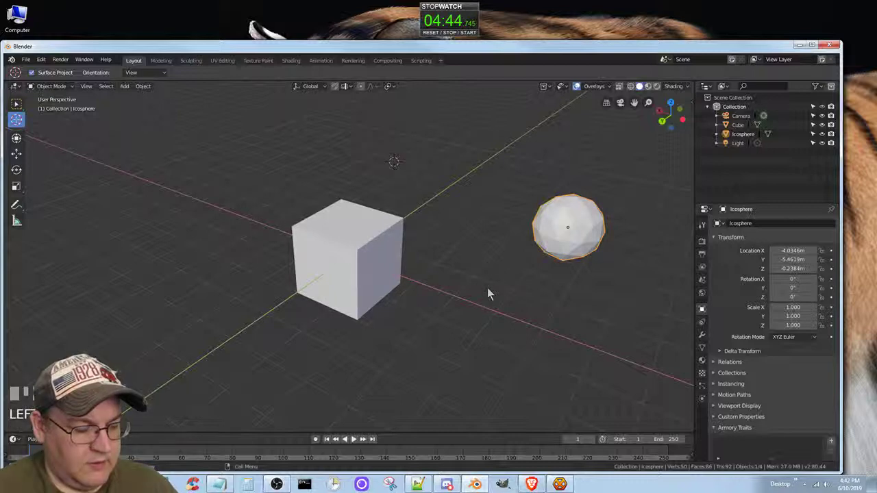
{"action": "key", "text": "shift+d"}
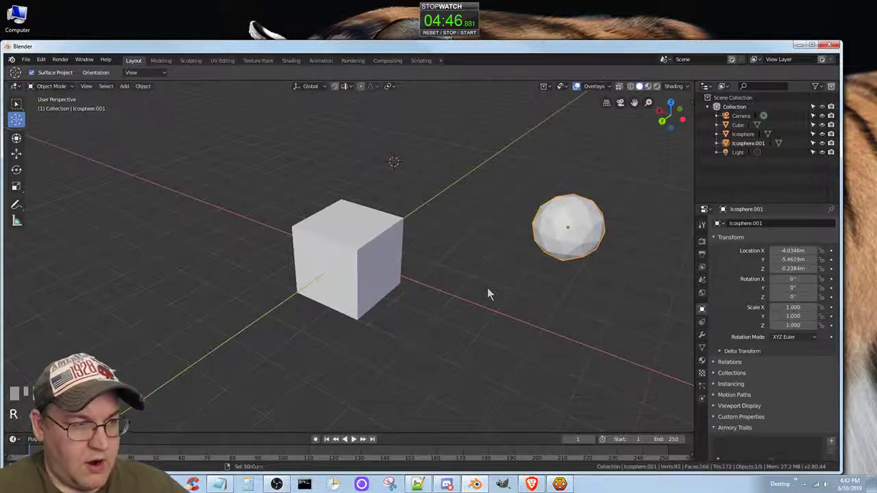
{"action": "right_click", "coordinate": [488, 290]}
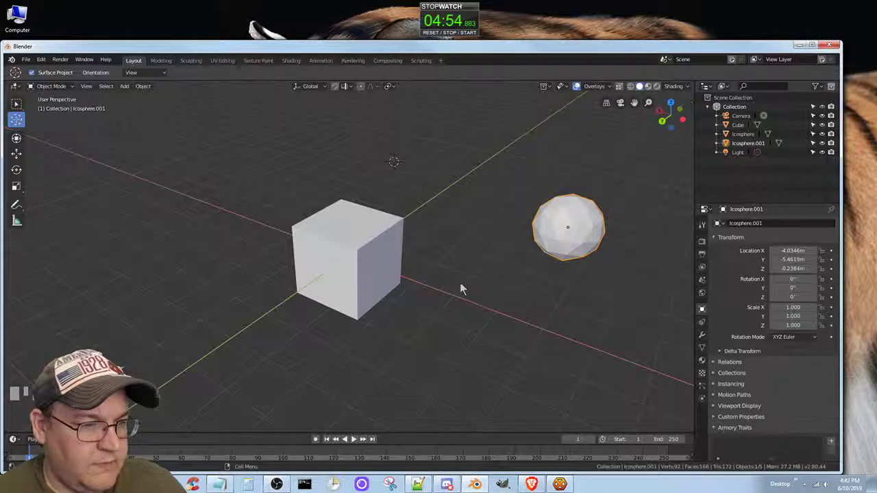
{"action": "key", "text": "g"}
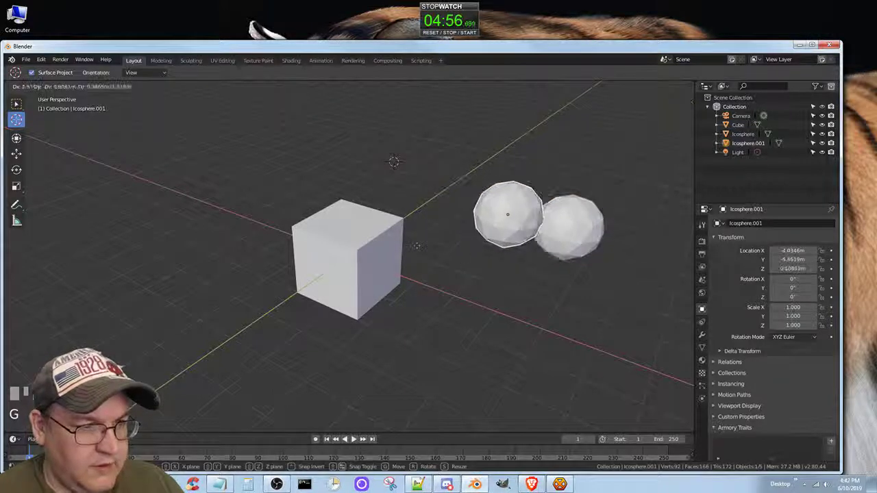
{"action": "left_click", "coordinate": [393, 246]}
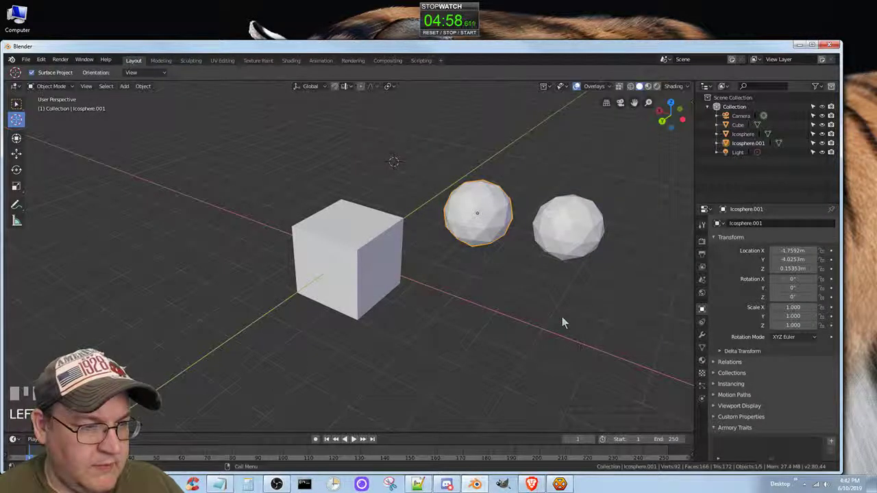
{"action": "middle_click_drag", "start_coordinate": [562, 319], "coordinate": [421, 297]}
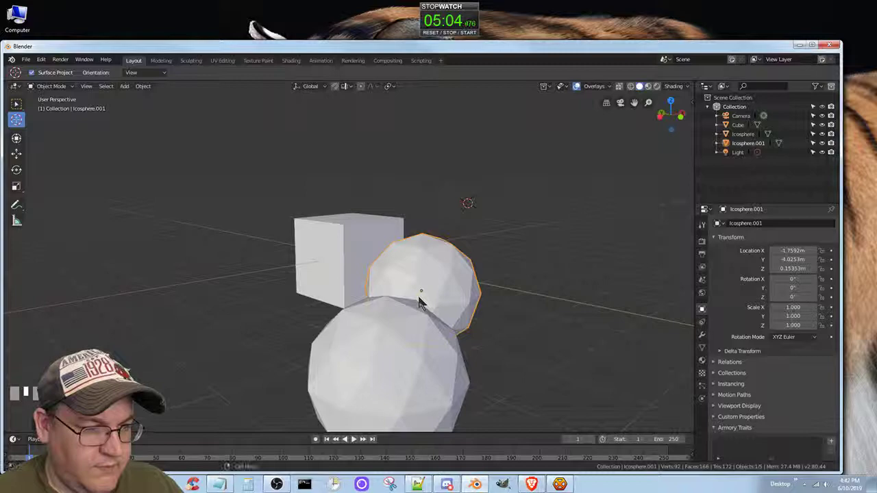
Close the BlockCard sign-up tab and scroll the wikibook to 'Object, Action, Settings'
{"action": "key", "text": "alt+Tab"}
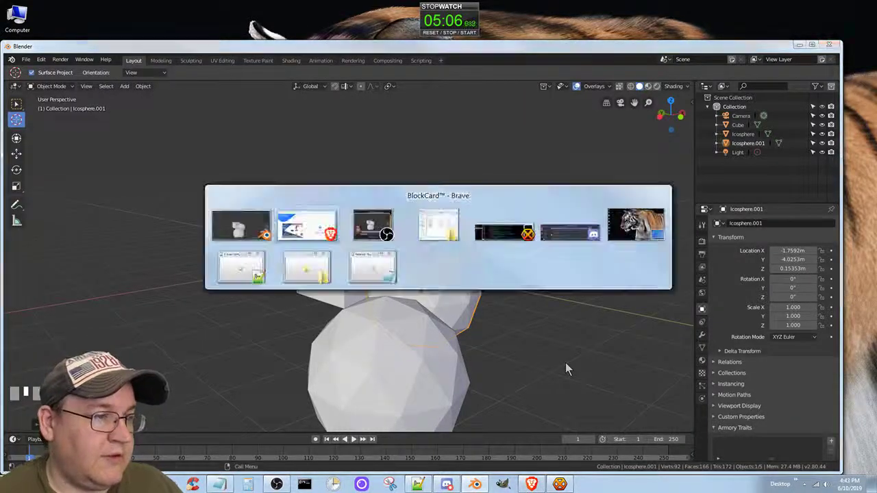
{"action": "left_click", "coordinate": [437, 53]}
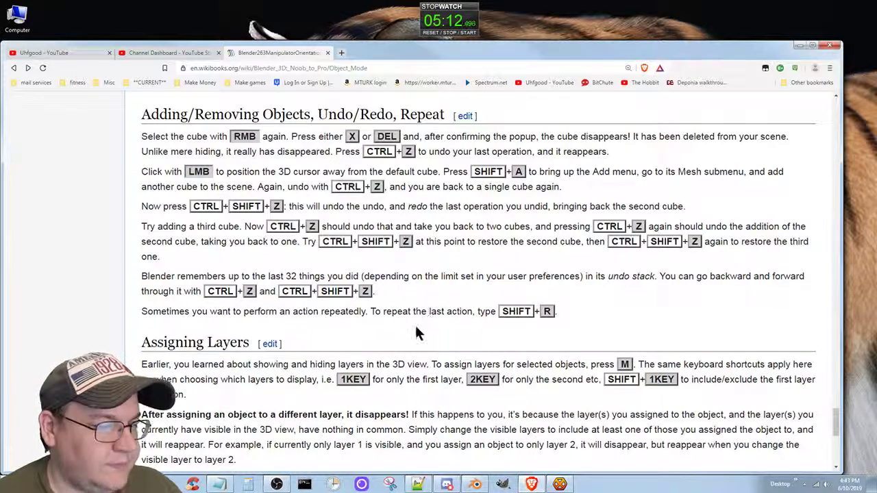
{"action": "scroll", "coordinate": [416, 328], "scroll_direction": "down", "scroll_amount": 3}
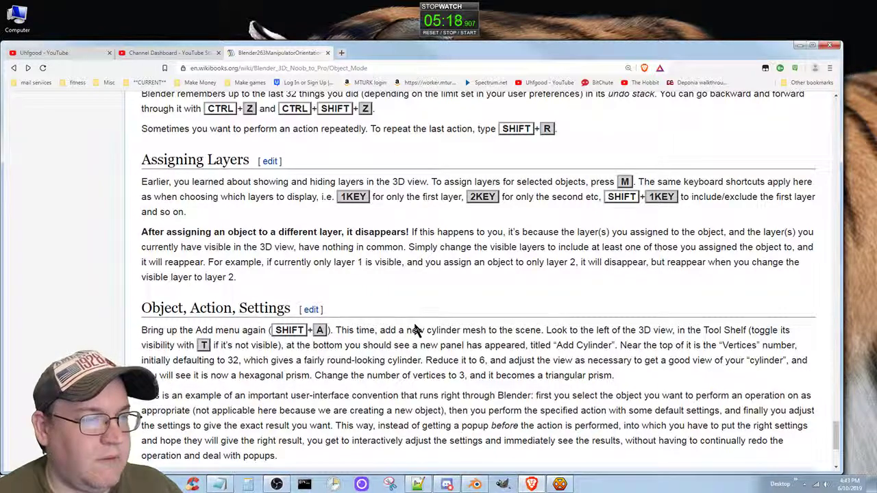
{"action": "key", "text": "alt+Tab"}
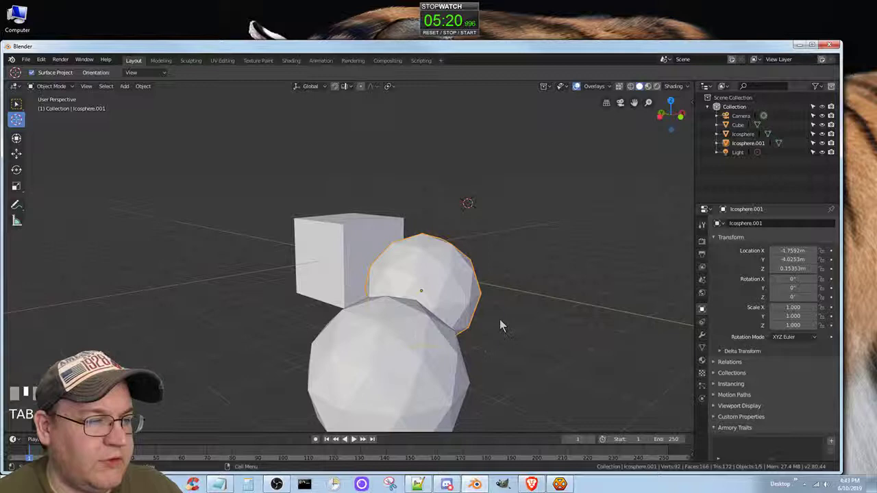
Orbit the view until both icospheres sit to the left of the cube
{"action": "middle_click_drag", "start_coordinate": [500, 326], "coordinate": [480, 318]}
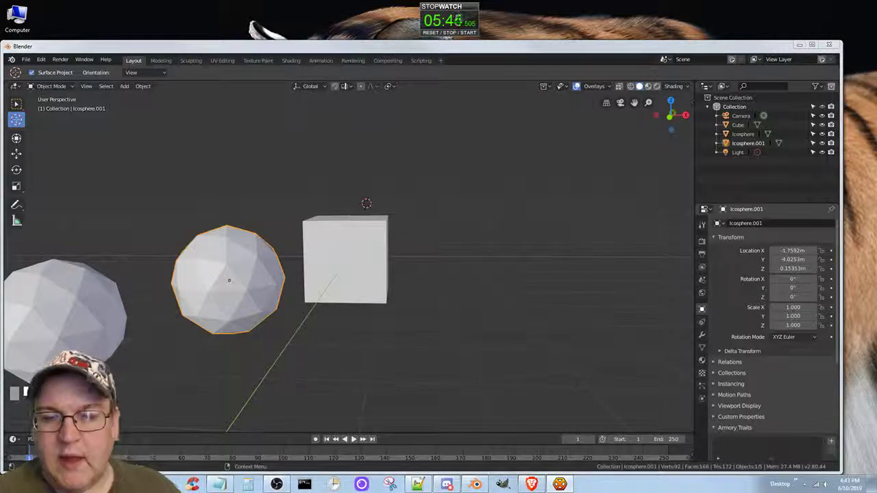
{"action": "key", "text": "Tab"}
{"action": "key", "text": "Tab"}
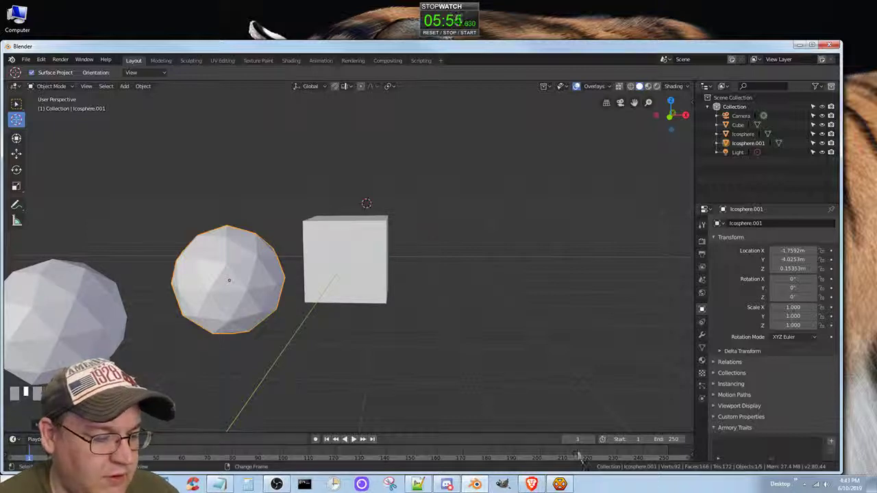
Put the Notepad++ notes file away and bring the Brave tutorial window forward
{"action": "left_click", "coordinate": [415, 485]}
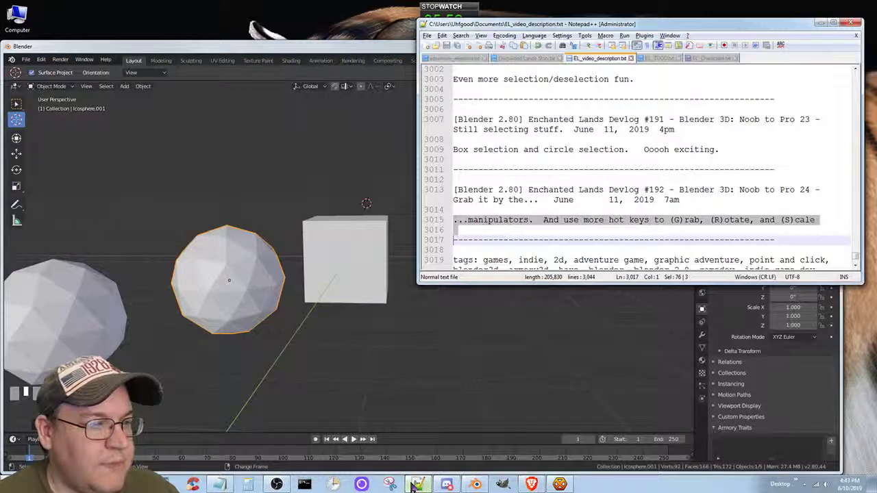
{"action": "left_click", "coordinate": [415, 485]}
{"action": "mouse_move", "coordinate": [474, 485]}
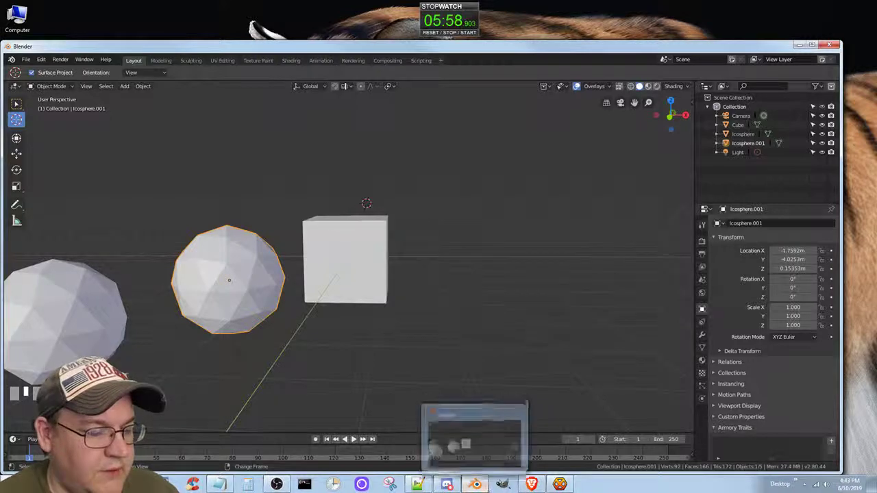
{"action": "left_click", "coordinate": [531, 484]}
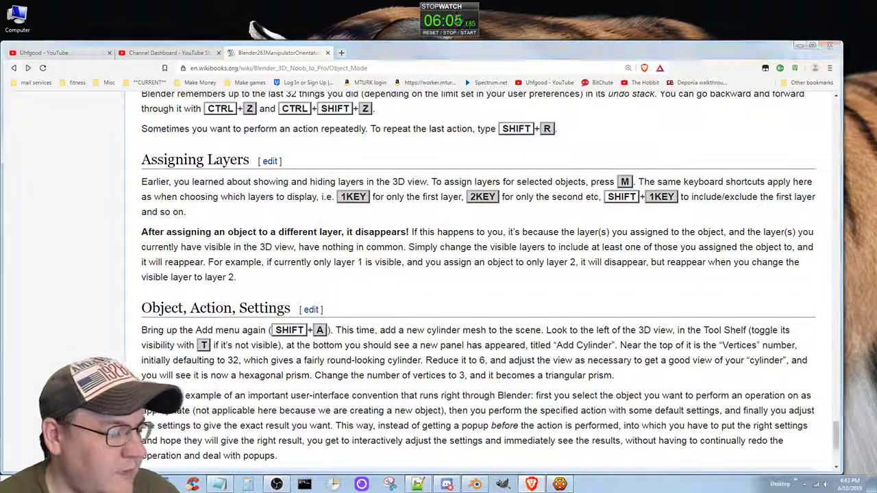
Dismiss the stray Vlog videos folder, read the add-a-cylinder instructions, and return to Blender
{"action": "left_click", "coordinate": [219, 484]}
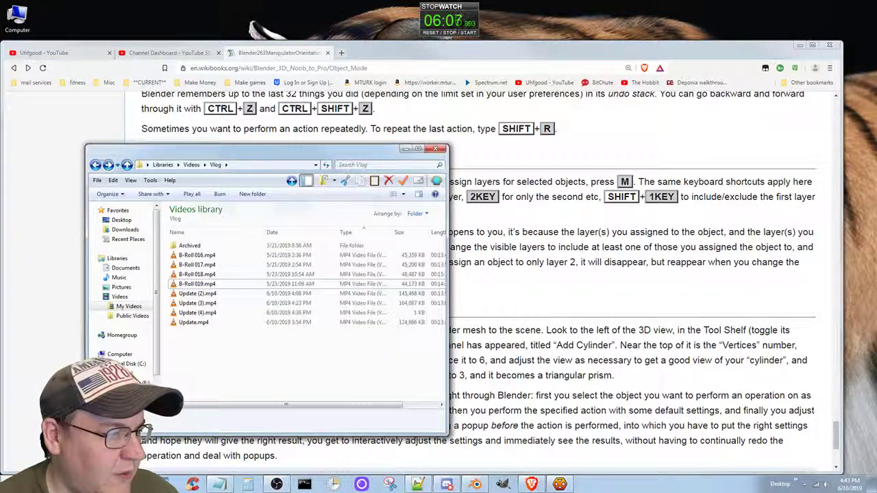
{"action": "left_click", "coordinate": [452, 54]}
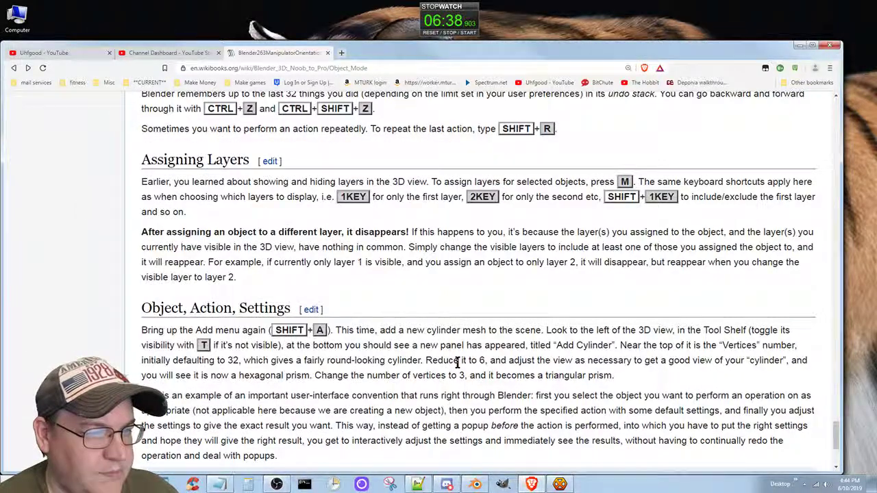
{"action": "key", "text": "alt+Tab"}
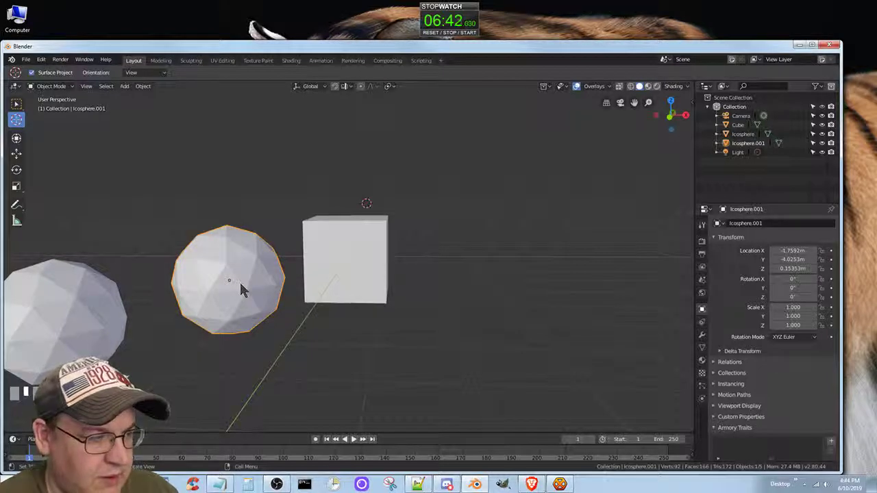
Keep the icosphere in Collection via the M menu, with a quick glance at the tutorial
{"action": "key", "text": "m"}
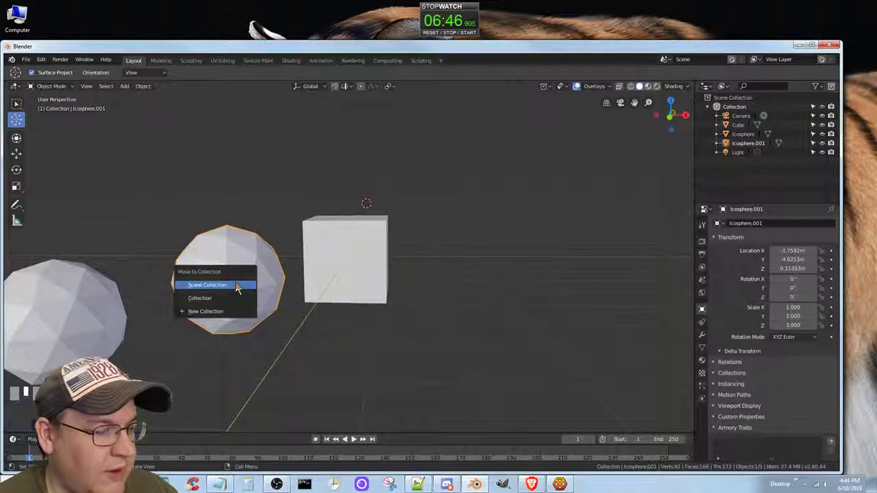
{"action": "left_click", "coordinate": [219, 298]}
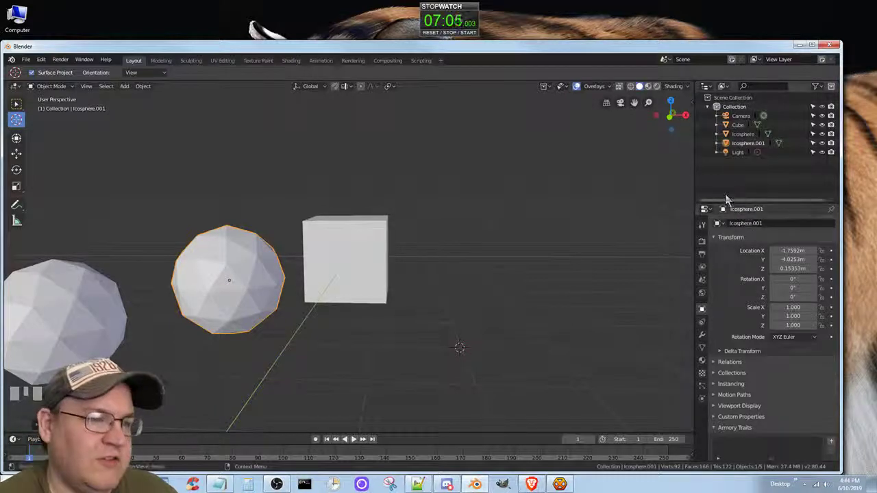
{"action": "key", "text": "alt+Tab"}
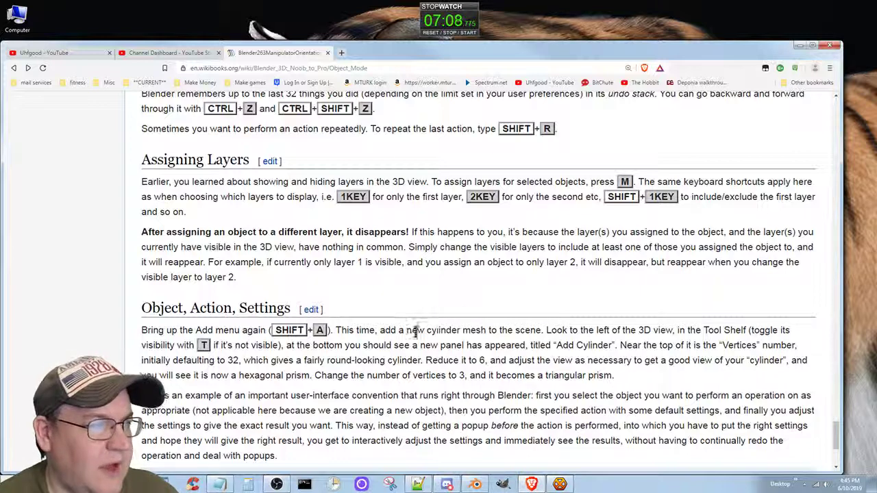
{"action": "key", "text": "alt+Tab"}
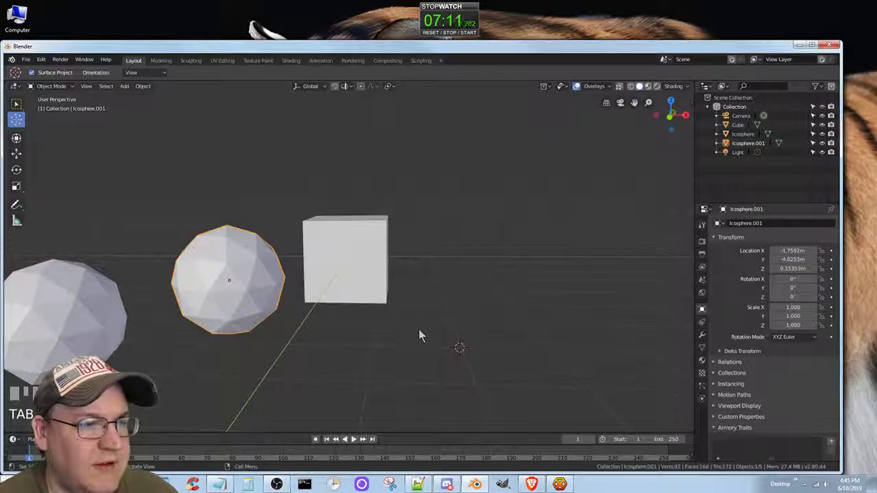
Hide and reshow the whole Collection in the Outliner, then return to the tutorial
{"action": "left_click", "coordinate": [823, 107]}
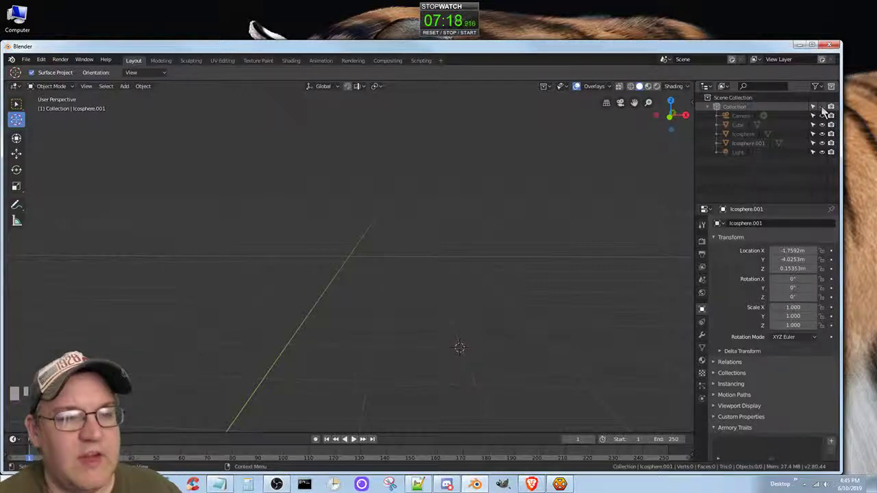
{"action": "left_click", "coordinate": [822, 107]}
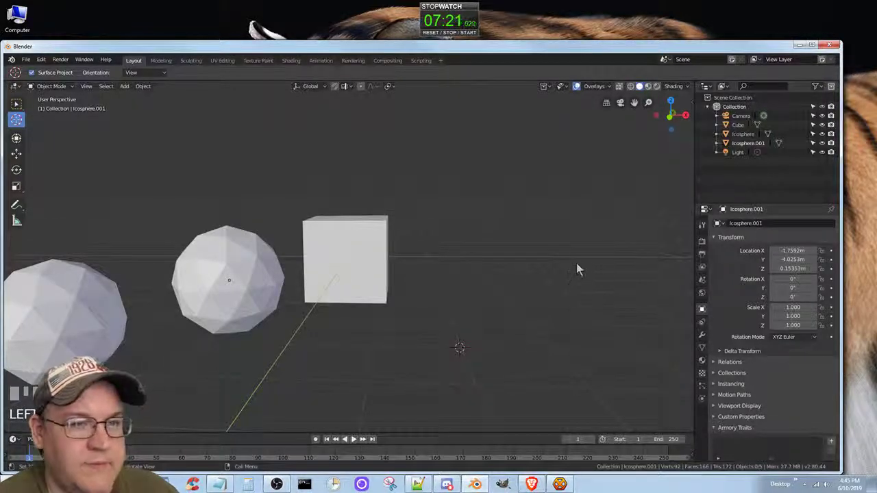
{"action": "key", "text": "alt+Tab"}
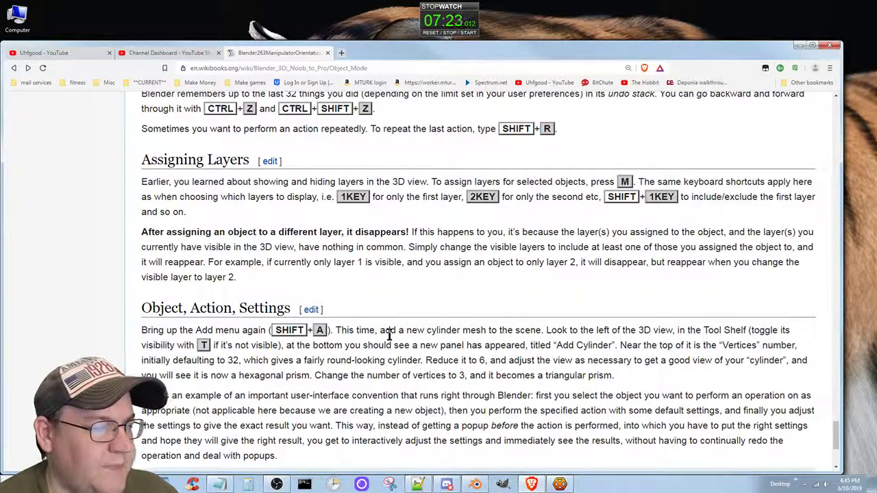
Scroll the Object Mode page down to its footer, then return to Blender
{"action": "scroll", "coordinate": [390, 335], "scroll_direction": "down", "scroll_amount": 2}
{"action": "scroll", "coordinate": [389, 339], "scroll_direction": "down", "scroll_amount": 2}
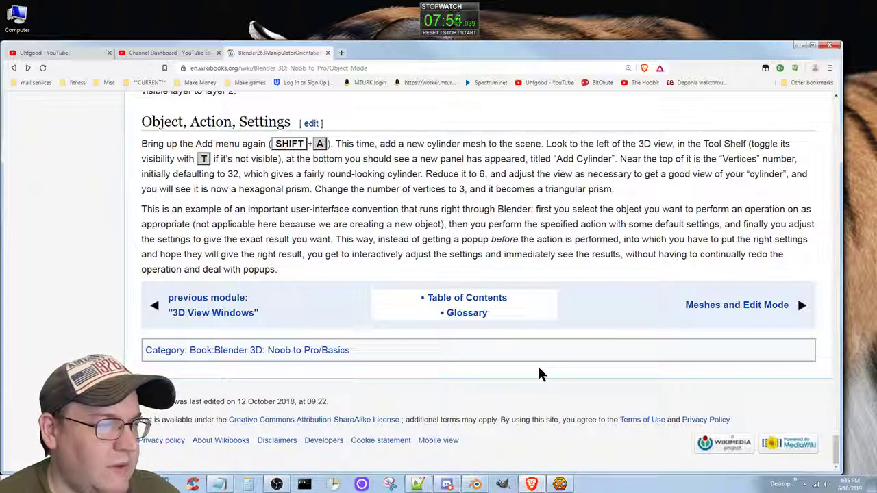
{"action": "key", "text": "alt+Tab"}
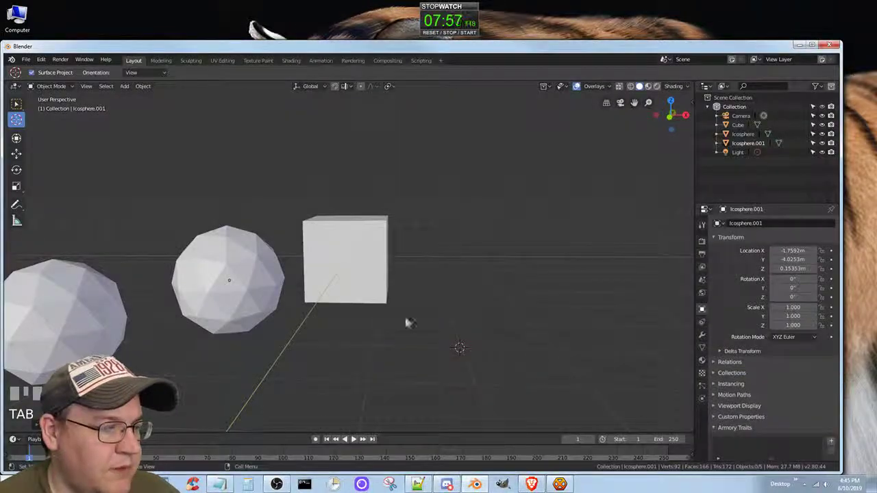
Start a new General file with the default cube
{"action": "scroll", "coordinate": [372, 309], "scroll_direction": "down", "scroll_amount": 4}
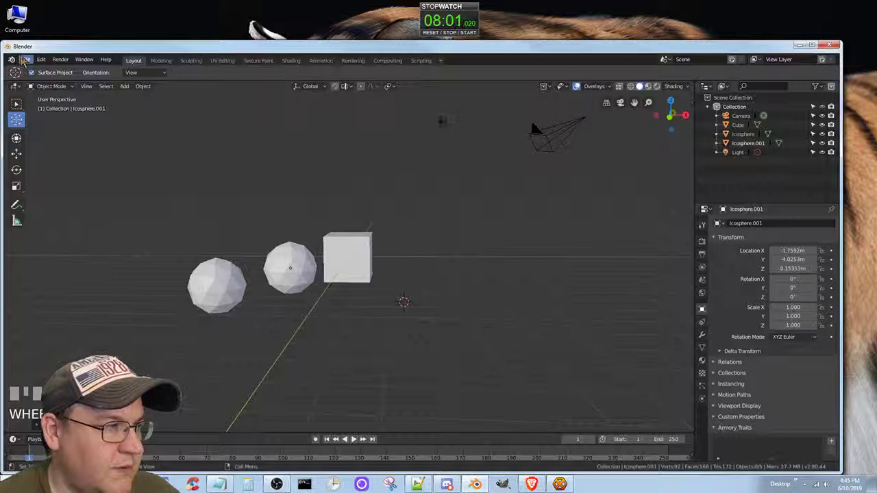
{"action": "left_click", "coordinate": [25, 60]}
{"action": "mouse_move", "coordinate": [41, 70]}
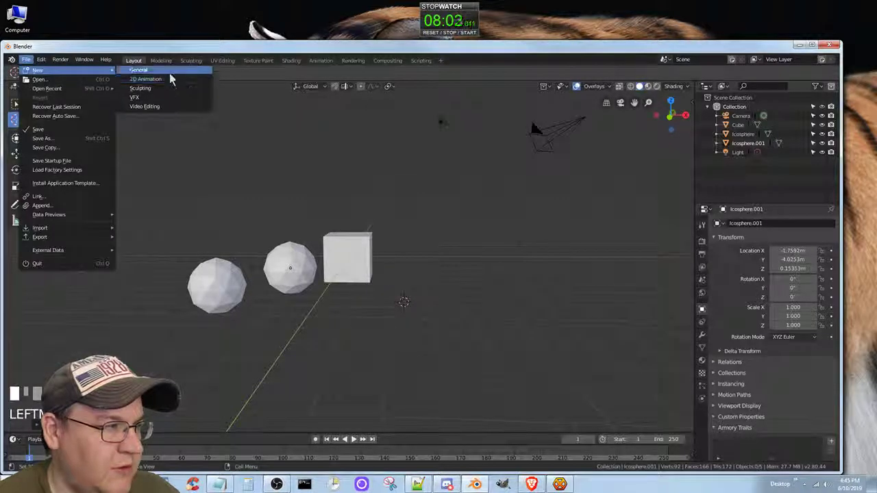
{"action": "left_click", "coordinate": [168, 71]}
Turn on the Shortcut VUr on-screen key display from the viewport sidebar
{"action": "left_click", "coordinate": [691, 103]}
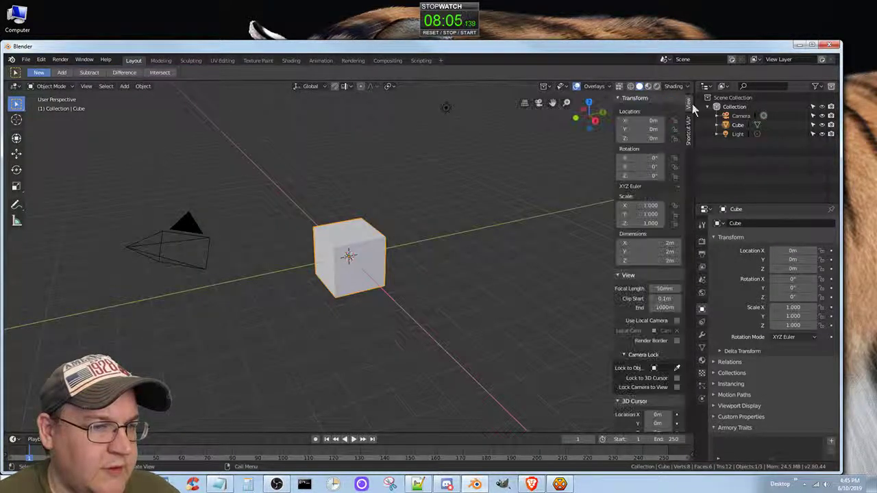
{"action": "left_click", "coordinate": [689, 137]}
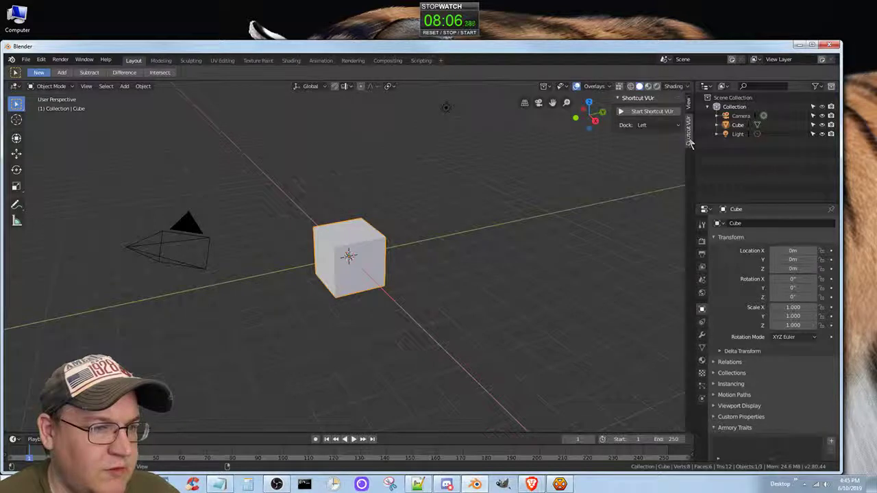
{"action": "left_click", "coordinate": [623, 114]}
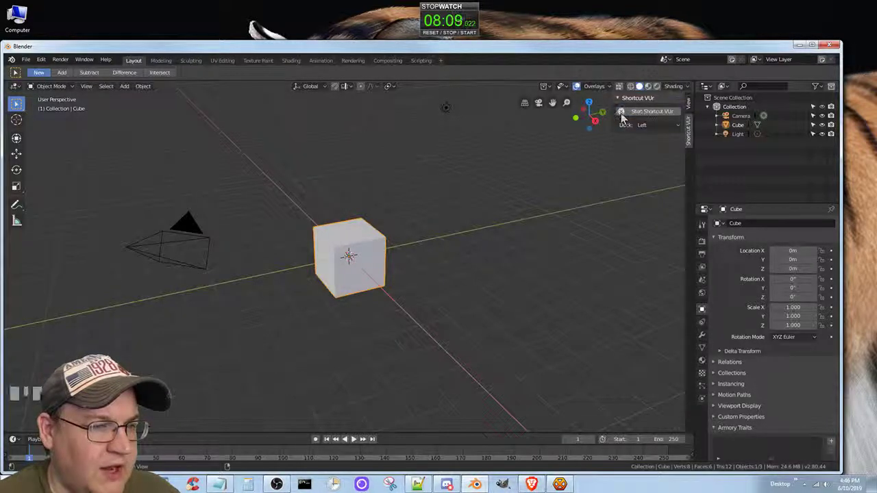
{"action": "left_click", "coordinate": [689, 108]}
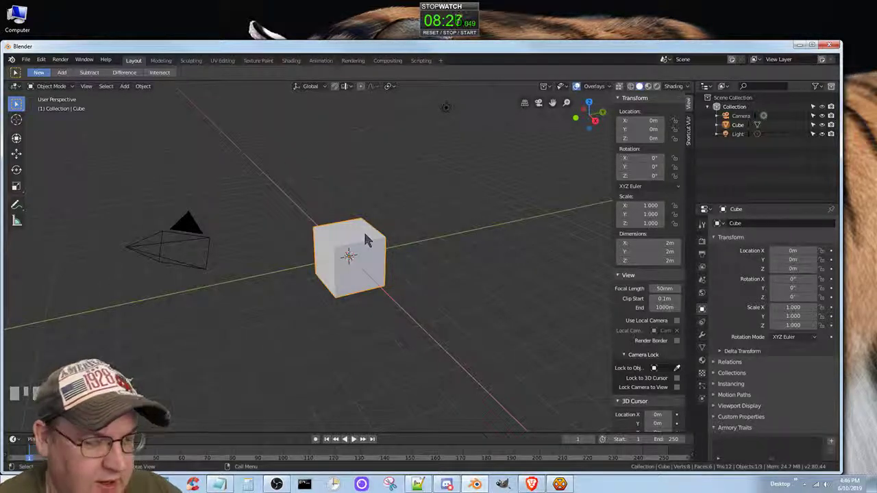
Replace the default cube with a new cylinder mesh, then check the tutorial
{"action": "key", "text": "Delete"}
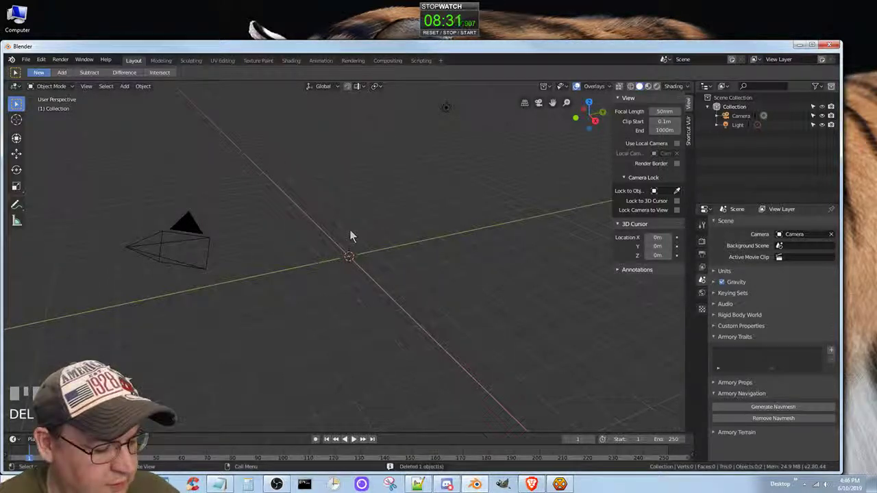
{"action": "key", "text": "shift+a"}
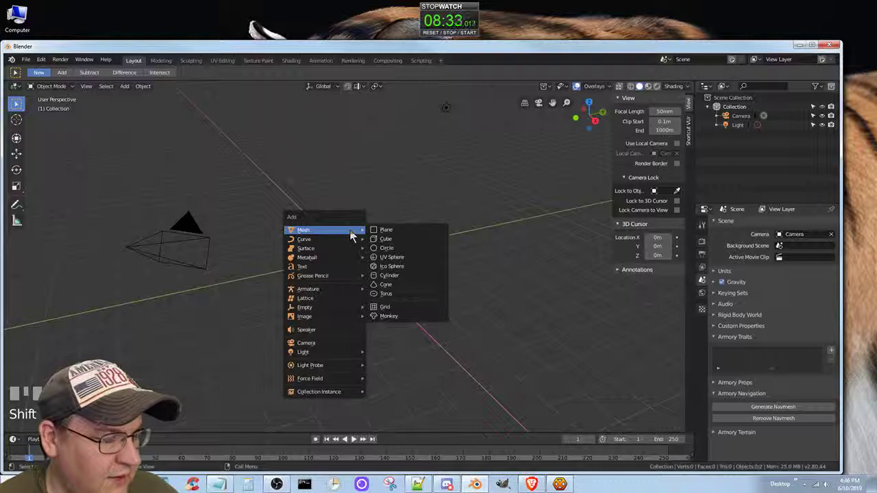
{"action": "left_click", "coordinate": [405, 275]}
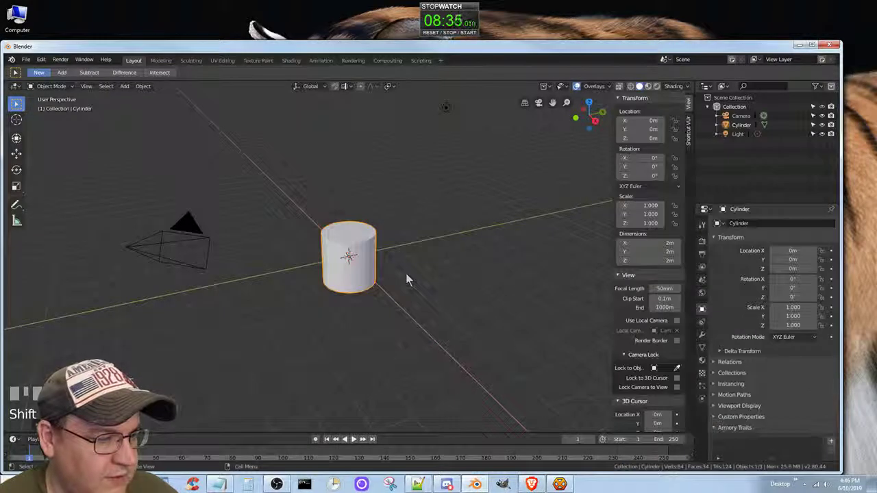
{"action": "key", "text": "alt+Tab"}
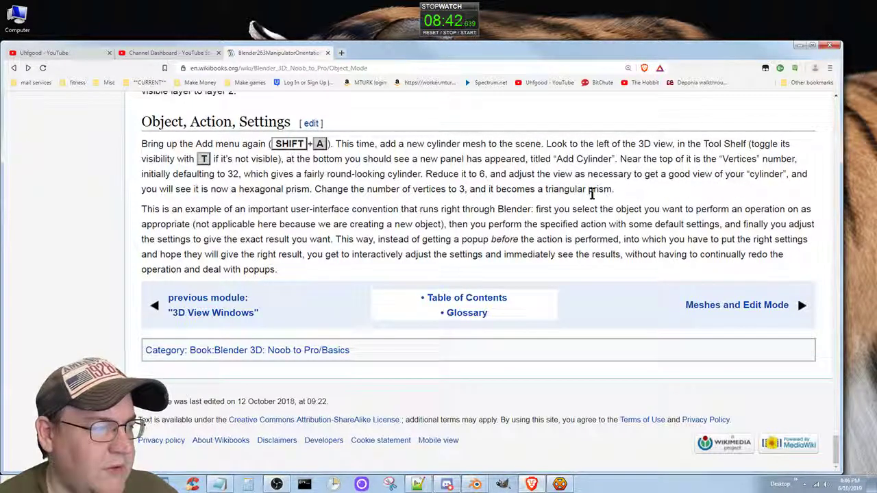
Glance at Blender, finish the Object, Action, Settings instructions, and return to Blender
{"action": "key", "text": "alt+Tab"}
{"action": "key", "text": "alt+Tab"}
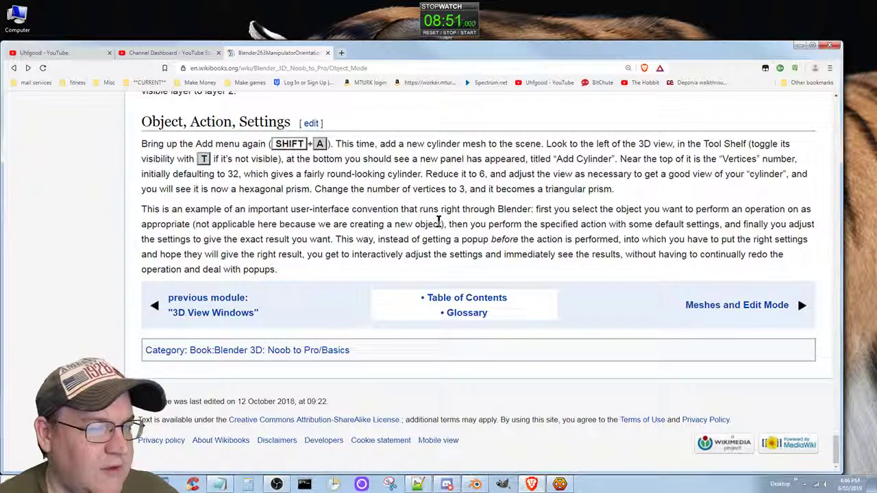
{"action": "key", "text": "alt+Tab"}
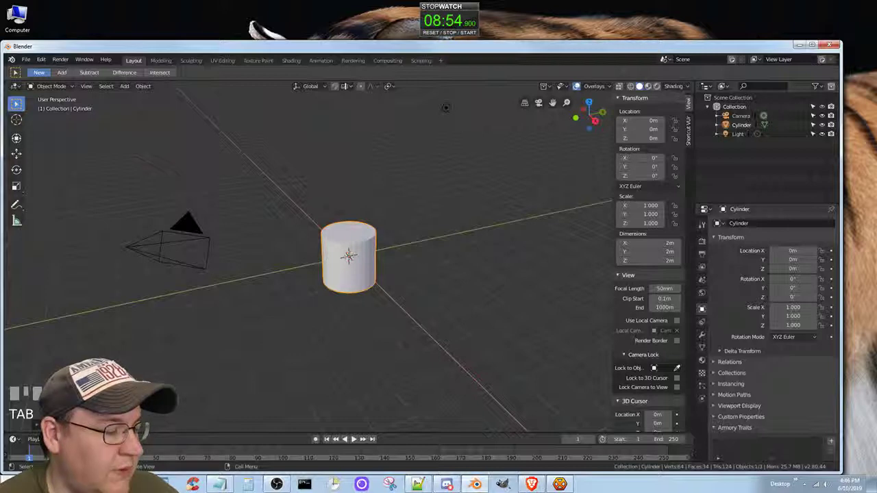
Lower the cylinder's Vertices from 32 to 12 in the Add Cylinder panel, then return to the tutorial
{"action": "left_click", "coordinate": [62, 426]}
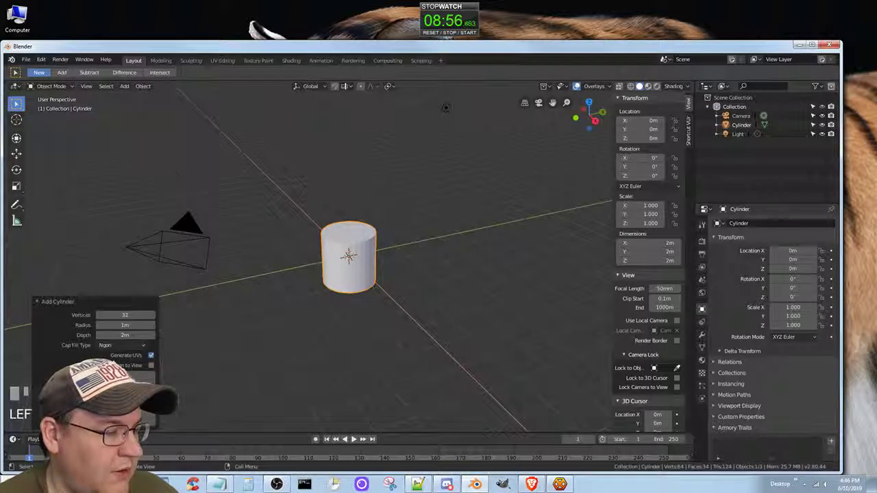
{"action": "left_click_drag", "start_coordinate": [125, 315], "coordinate": [100, 315]}
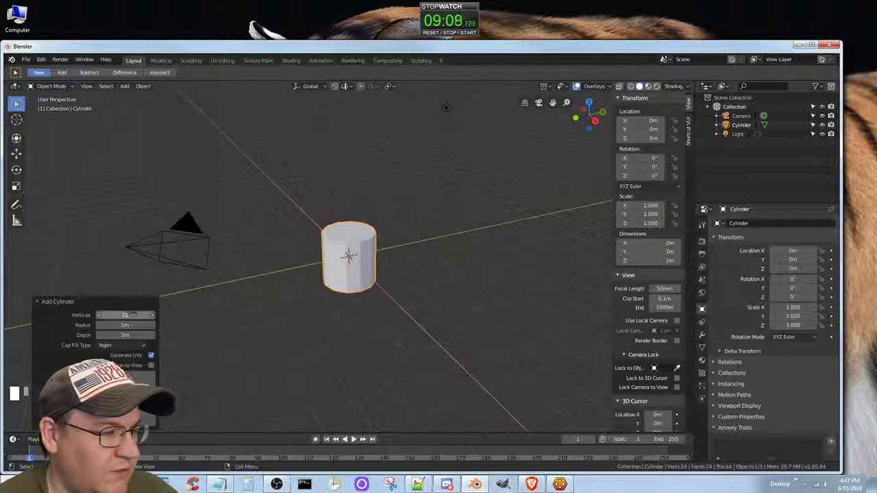
{"action": "key", "text": "alt+Tab"}
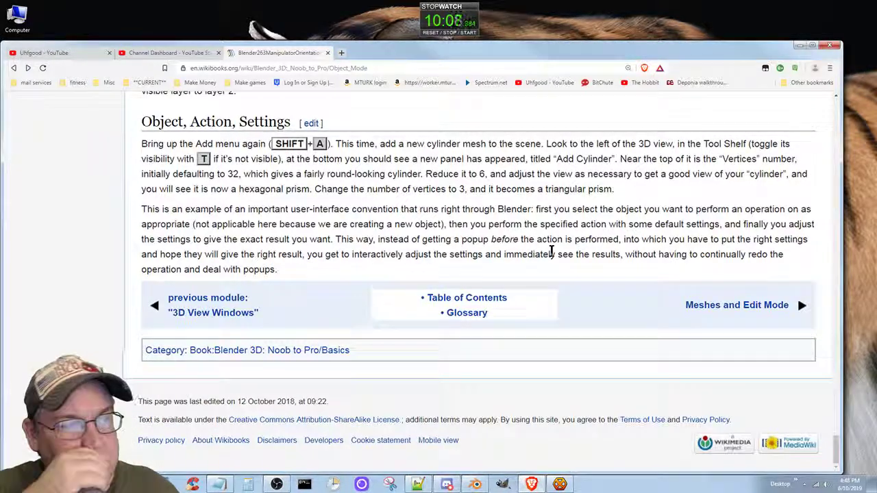
Widen the cylinder's radius to 5.64m in the Add Cylinder panel
{"action": "key", "text": "alt+Tab"}
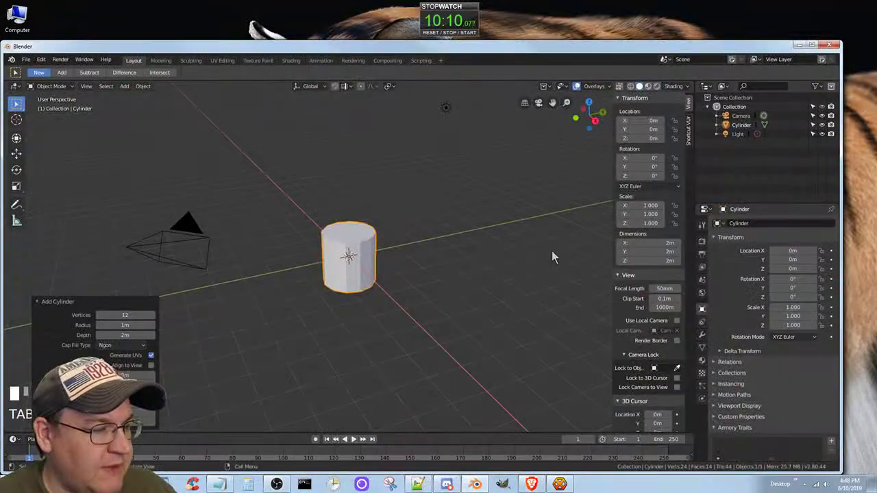
{"action": "left_click", "coordinate": [125, 316]}
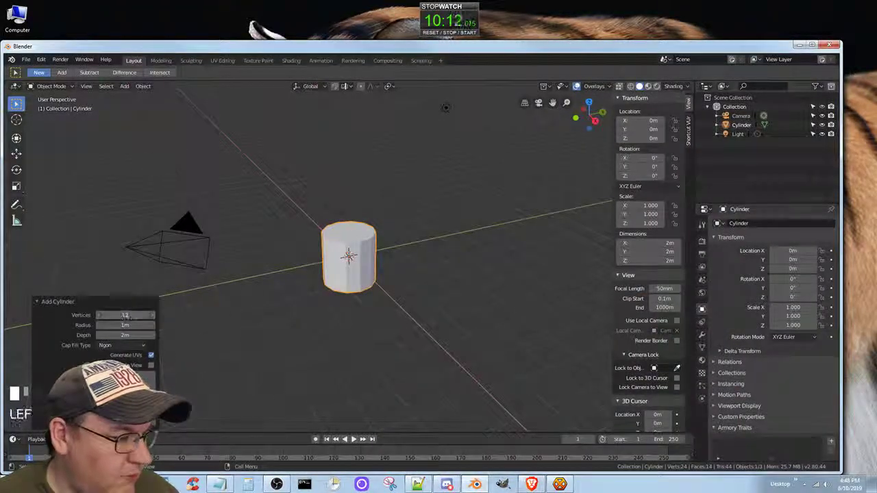
{"action": "left_click_drag", "start_coordinate": [125, 316], "coordinate": [191, 315]}
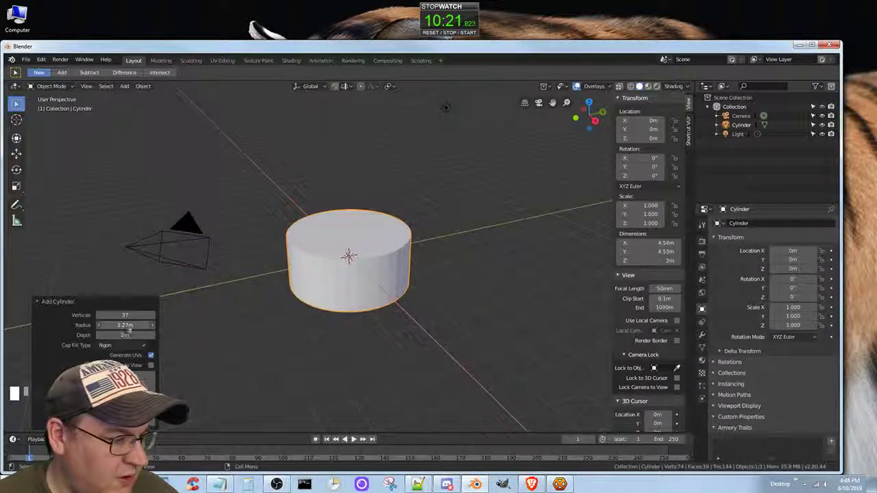
{"action": "left_click_drag", "start_coordinate": [125, 325], "coordinate": [287, 326]}
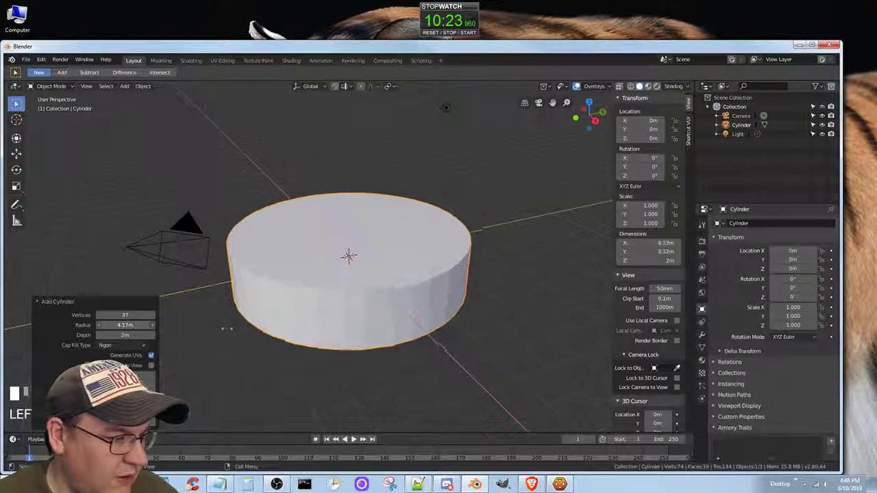
{"action": "left_click_drag", "start_coordinate": [226, 329], "coordinate": [315, 322]}
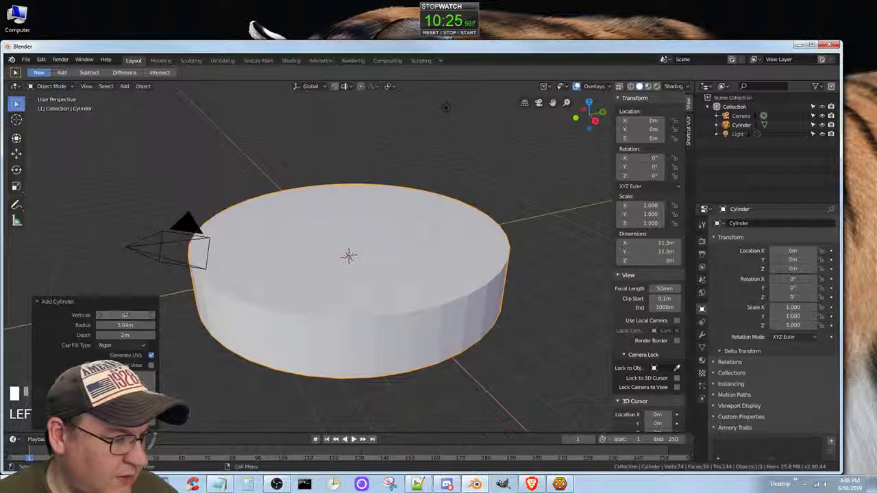
Set the cylinder's Vertices to 16 and Depth to 0.4m to flatten it
{"action": "left_click_drag", "start_coordinate": [125, 314], "coordinate": [75, 314]}
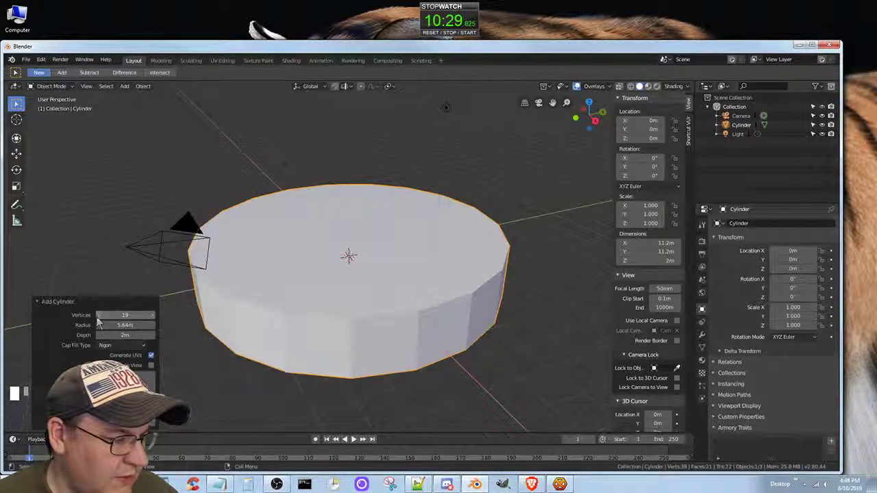
{"action": "left_click", "coordinate": [99, 316]}
{"action": "left_click", "coordinate": [98, 316]}
{"action": "left_click", "coordinate": [99, 316]}
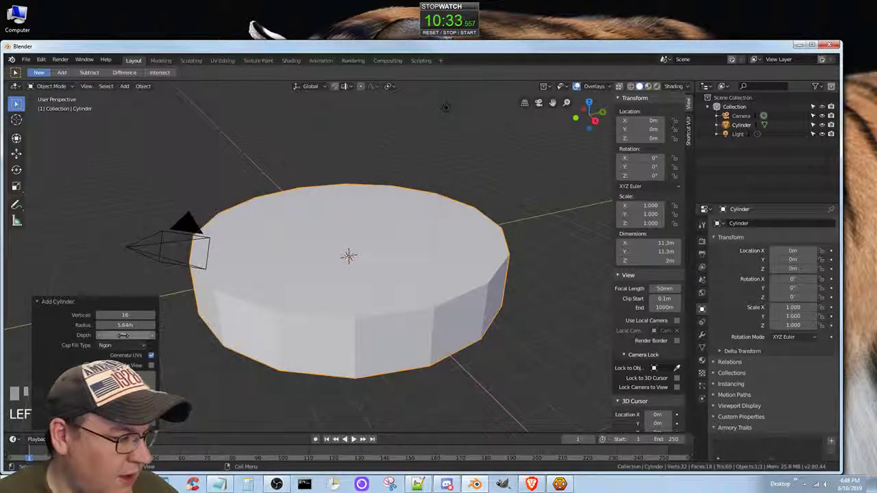
{"action": "left_click_drag", "start_coordinate": [122, 335], "coordinate": [41, 333]}
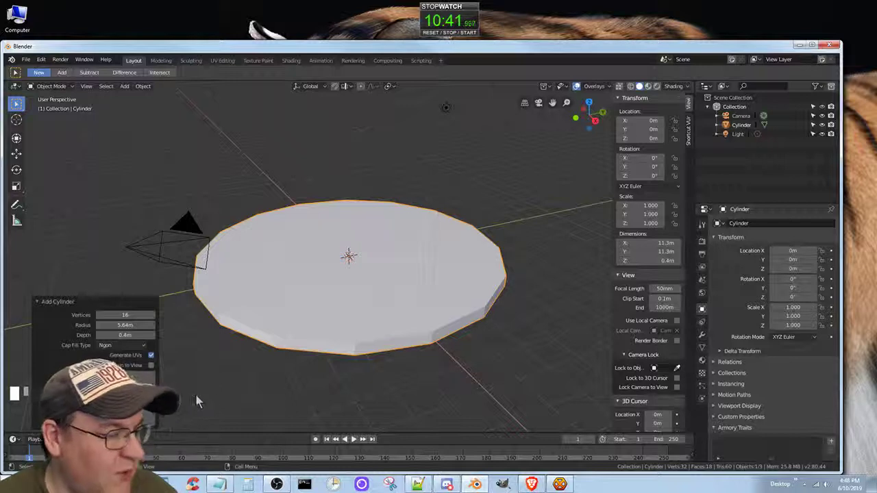
Skim the Meshes and Edit Mode chapter, then go back to the Object Mode page
{"action": "key", "text": "alt+Tab"}
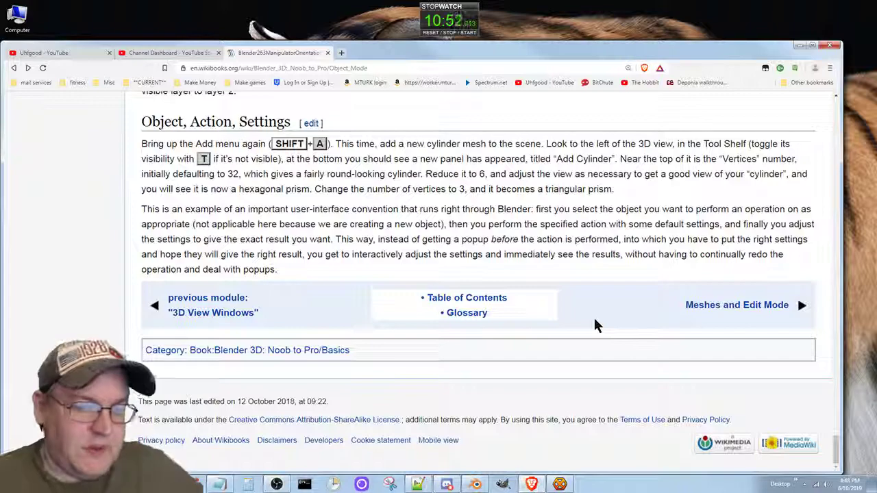
{"action": "left_click", "coordinate": [689, 306]}
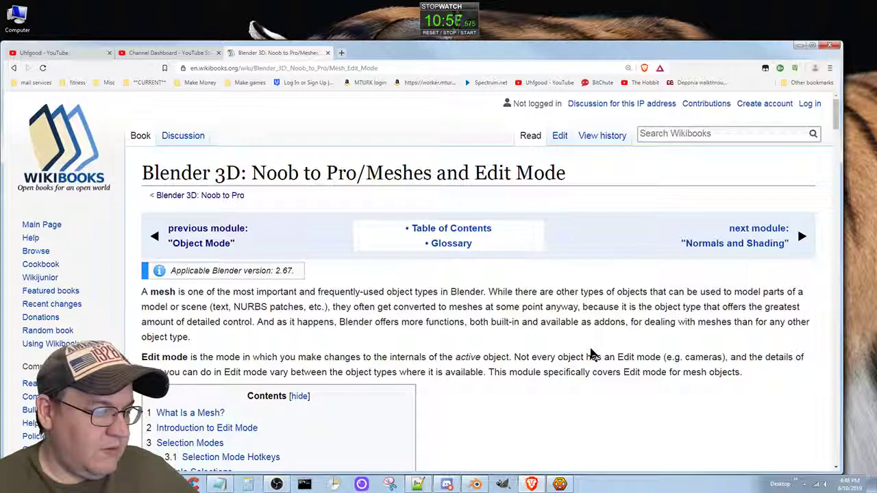
{"action": "scroll", "coordinate": [593, 355], "scroll_direction": "down", "scroll_amount": 1}
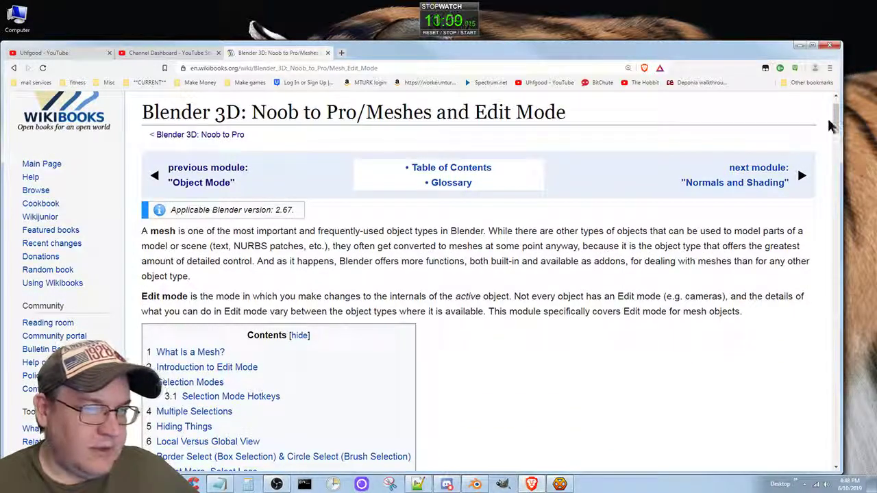
{"action": "mouse_move", "coordinate": [836, 122]}
{"action": "left_mouse_down"}
{"action": "mouse_move", "coordinate": [833, 247]}
{"action": "mouse_move", "coordinate": [819, 286]}
{"action": "mouse_move", "coordinate": [829, 345]}
{"action": "mouse_move", "coordinate": [821, 423]}
{"action": "mouse_move", "coordinate": [835, 113]}
{"action": "left_mouse_up"}
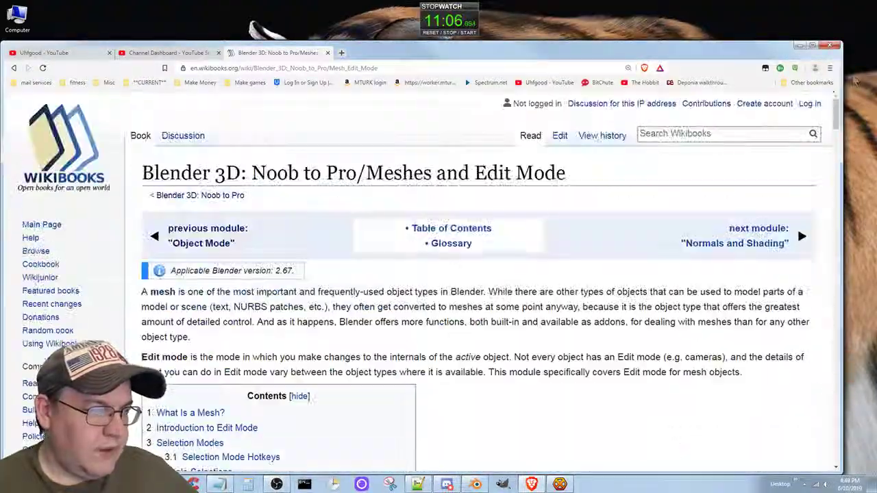
{"action": "left_click", "coordinate": [16, 69]}
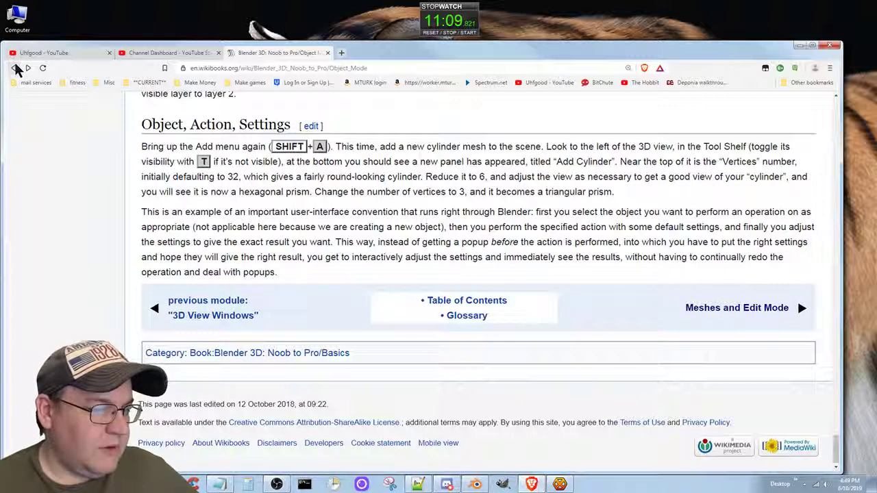
{"action": "left_click", "coordinate": [452, 300]}
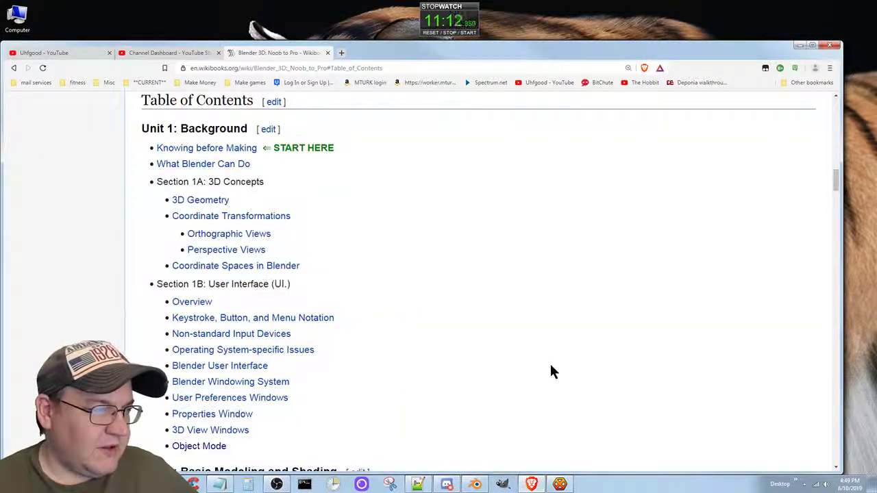
{"action": "scroll", "coordinate": [368, 332], "scroll_direction": "down", "scroll_amount": 1}
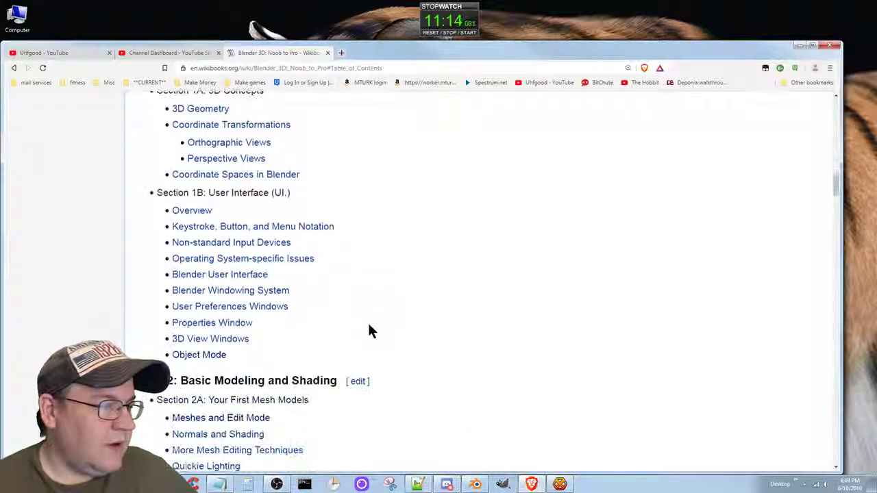
{"action": "scroll", "coordinate": [257, 365], "scroll_direction": "down", "scroll_amount": 2}
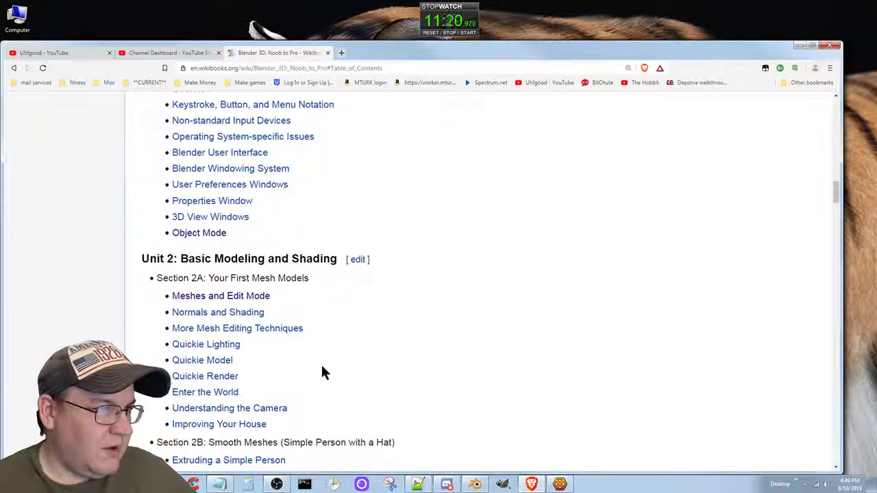
{"action": "scroll", "coordinate": [335, 367], "scroll_direction": "down", "scroll_amount": 1}
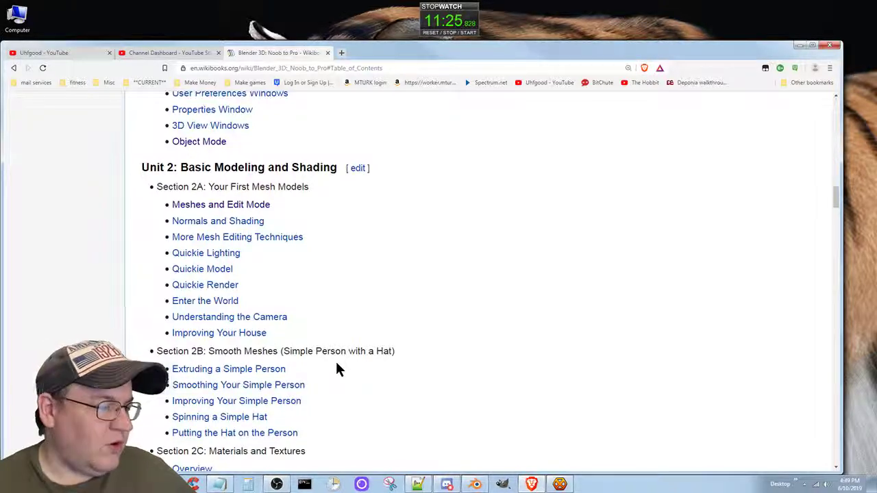
{"action": "scroll", "coordinate": [336, 364], "scroll_direction": "down", "scroll_amount": 2}
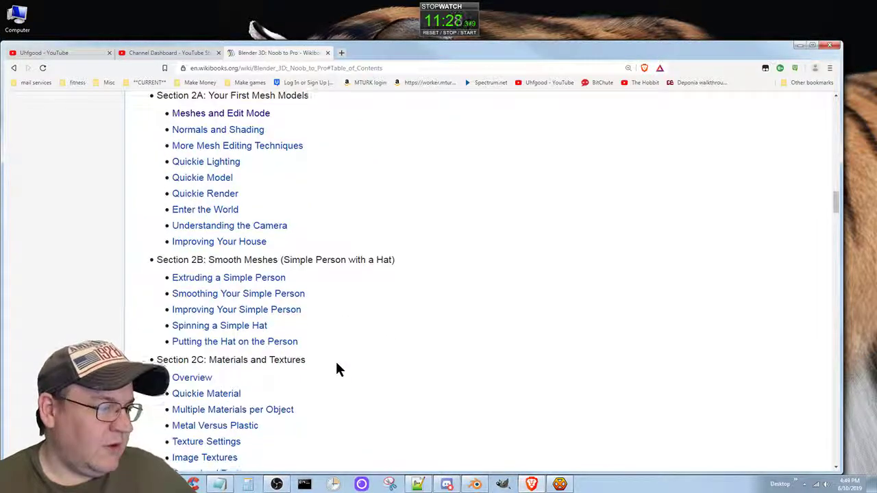
{"action": "scroll", "coordinate": [336, 369], "scroll_direction": "down", "scroll_amount": 1}
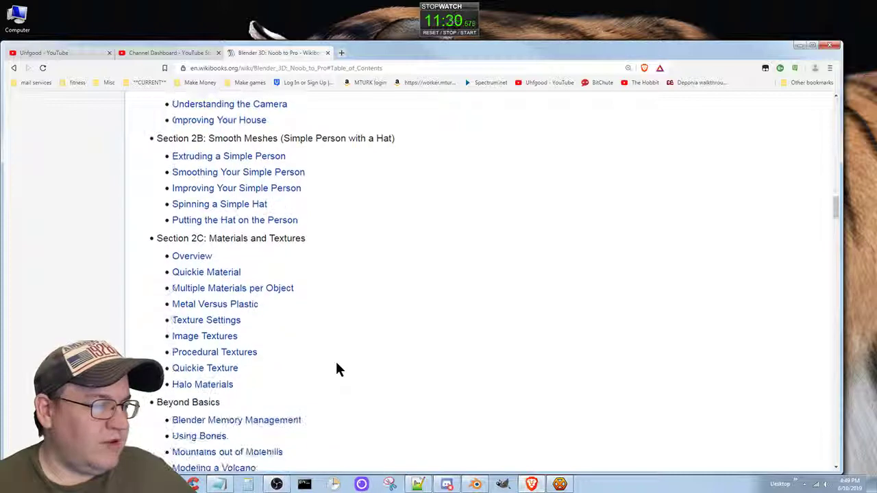
{"action": "scroll", "coordinate": [337, 369], "scroll_direction": "down", "scroll_amount": 1}
{"action": "scroll", "coordinate": [336, 369], "scroll_direction": "down", "scroll_amount": 1}
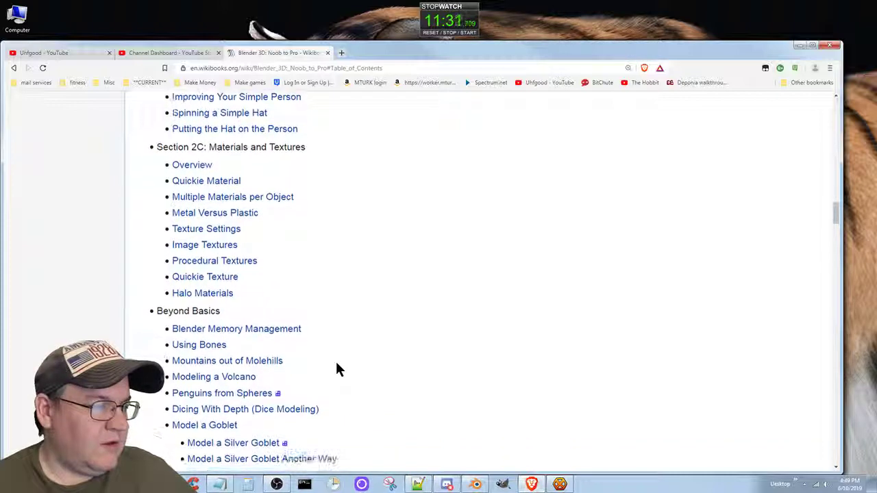
{"action": "scroll", "coordinate": [337, 369], "scroll_direction": "down", "scroll_amount": 2}
{"action": "scroll", "coordinate": [337, 370], "scroll_direction": "down", "scroll_amount": 7}
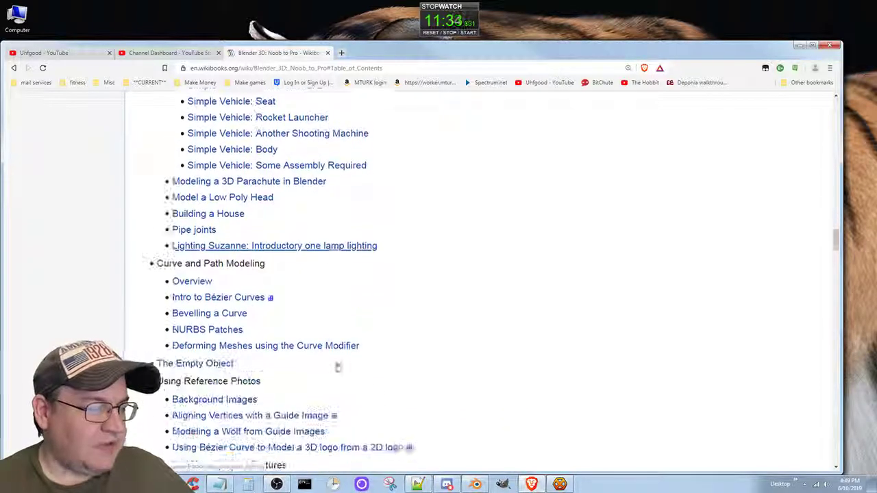
{"action": "scroll", "coordinate": [337, 368], "scroll_direction": "down", "scroll_amount": 2}
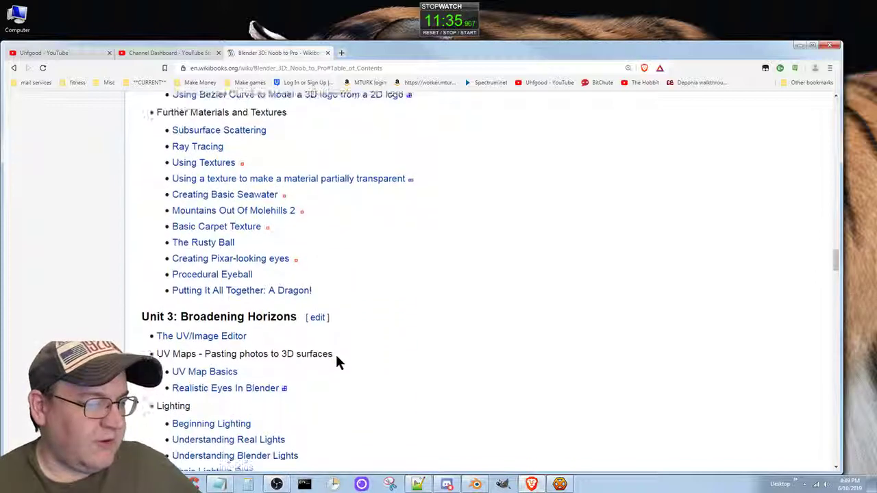
{"action": "scroll", "coordinate": [337, 363], "scroll_direction": "down", "scroll_amount": 2}
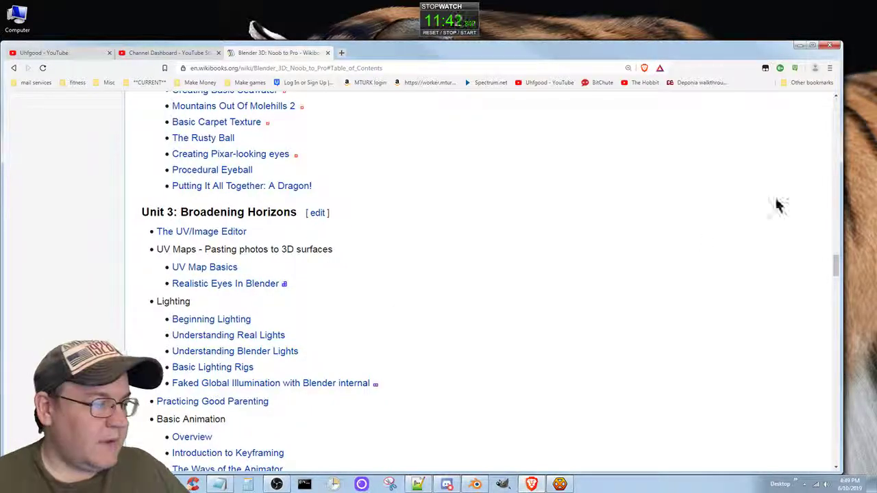
{"action": "left_click_drag", "start_coordinate": [833, 264], "coordinate": [822, 182]}
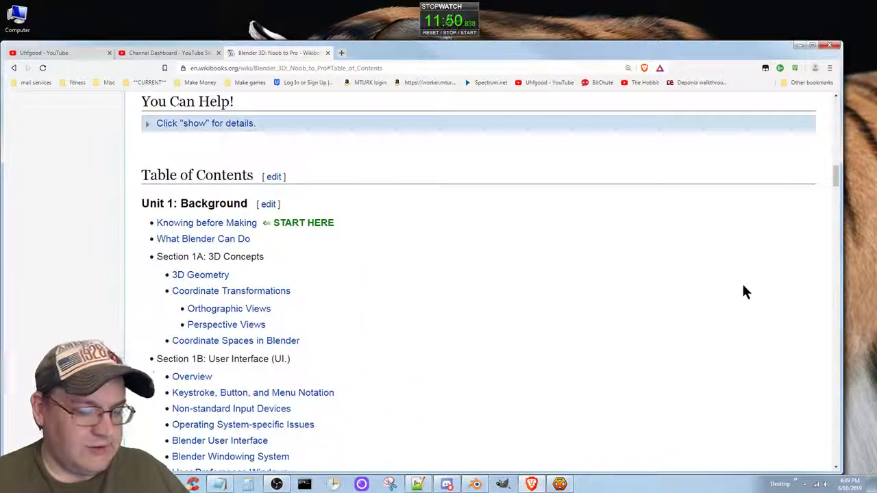
Zoom the page out with Ctrl+Minus and scroll down the table of contents
{"action": "key", "text": "ctrl+minus"}
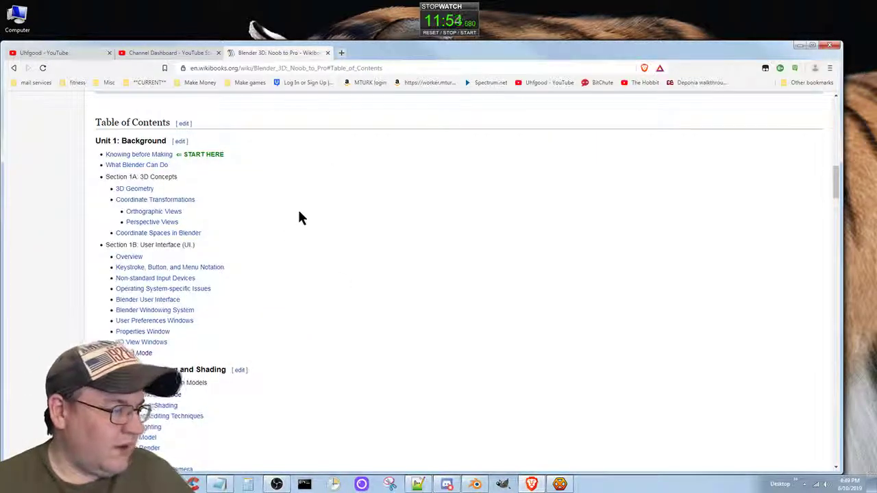
{"action": "scroll", "coordinate": [299, 216], "scroll_direction": "down", "scroll_amount": 2}
{"action": "scroll", "coordinate": [300, 217], "scroll_direction": "down", "scroll_amount": 3}
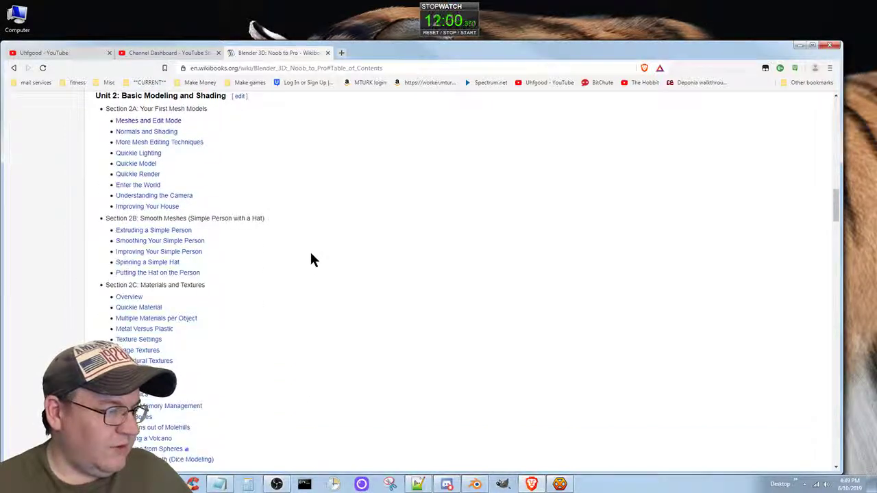
{"action": "scroll", "coordinate": [342, 293], "scroll_direction": "down", "scroll_amount": 3}
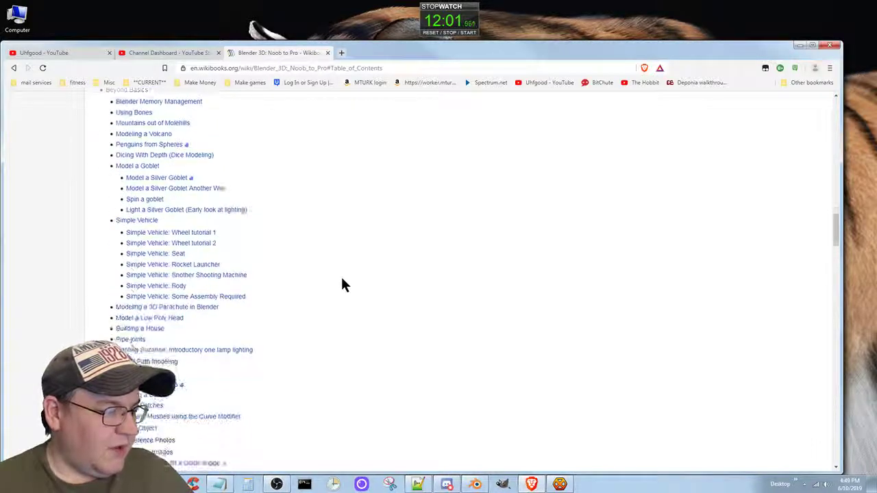
{"action": "scroll", "coordinate": [340, 275], "scroll_direction": "down", "scroll_amount": 2}
{"action": "scroll", "coordinate": [343, 281], "scroll_direction": "down", "scroll_amount": 2}
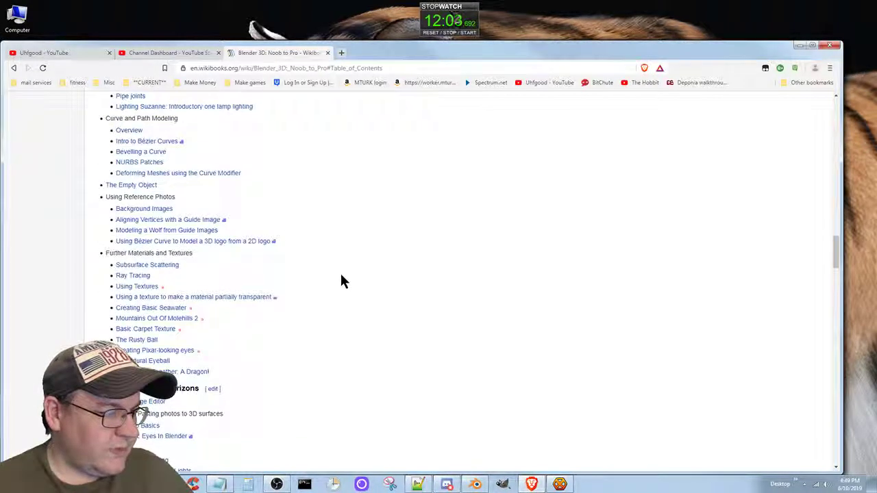
{"action": "scroll", "coordinate": [343, 281], "scroll_direction": "down", "scroll_amount": 2}
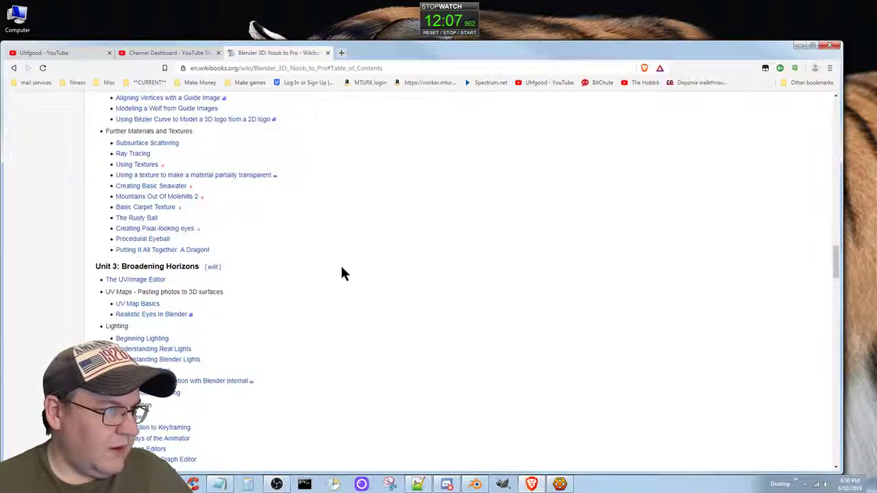
Reset the desktop stopwatch to zero and close it
{"action": "left_click", "coordinate": [448, 32]}
{"action": "left_click", "coordinate": [431, 33]}
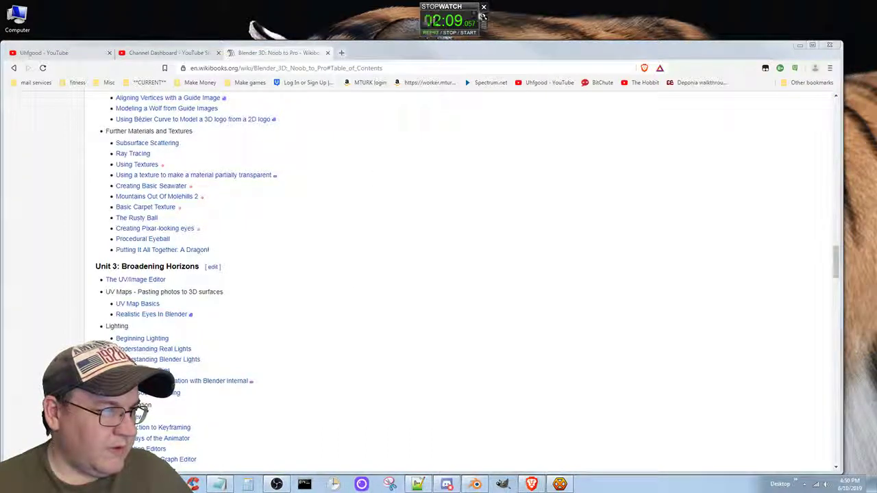
{"action": "left_click", "coordinate": [484, 6]}
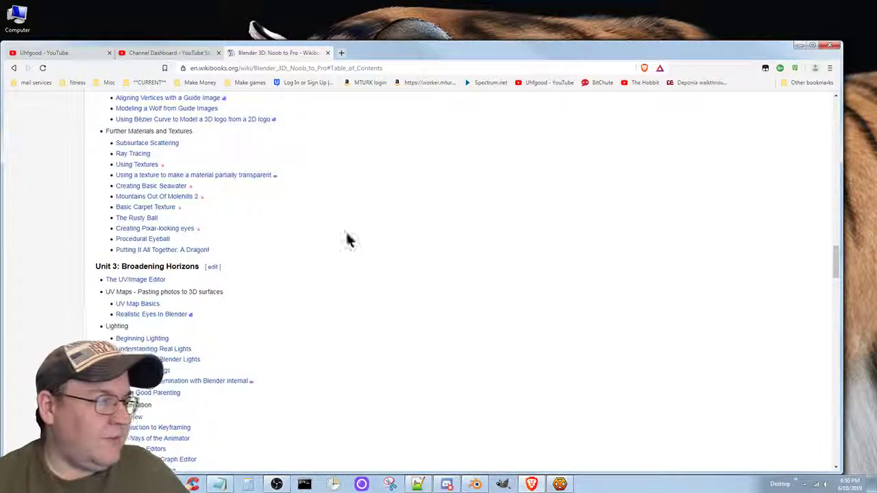
Browse the table of contents, settling on Unit 2: Basic Modeling and Shading
{"action": "scroll", "coordinate": [241, 243], "scroll_direction": "up", "scroll_amount": 4}
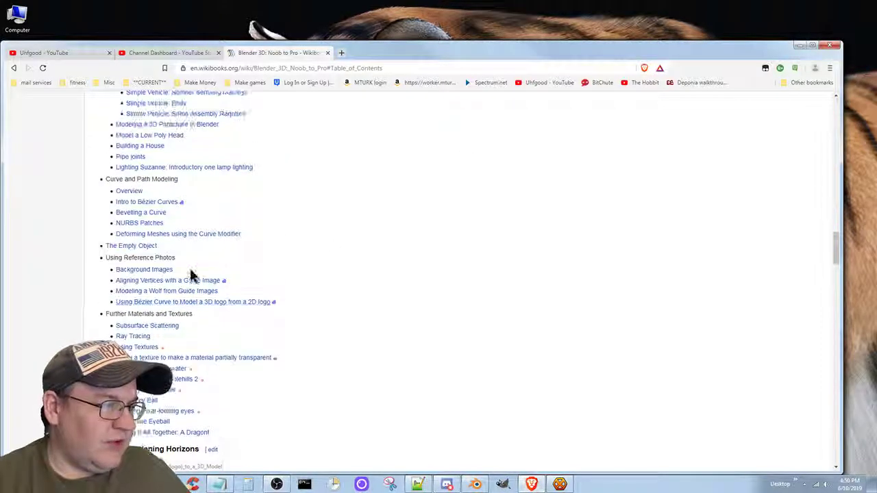
{"action": "scroll", "coordinate": [226, 281], "scroll_direction": "up", "scroll_amount": 5}
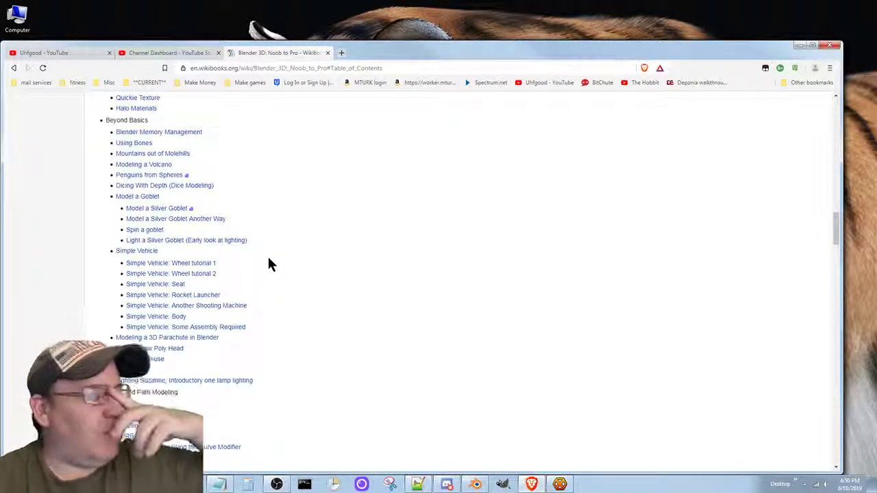
{"action": "scroll", "coordinate": [270, 264], "scroll_direction": "down", "scroll_amount": 5}
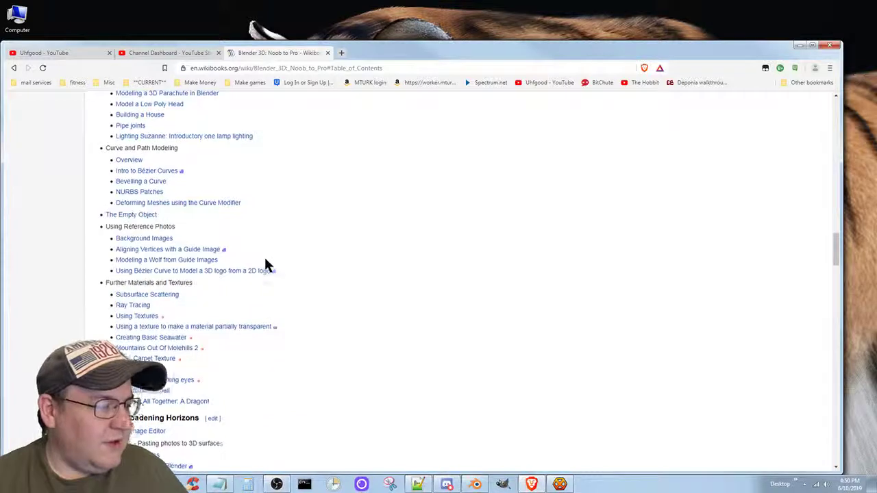
{"action": "scroll", "coordinate": [265, 260], "scroll_direction": "down", "scroll_amount": 1}
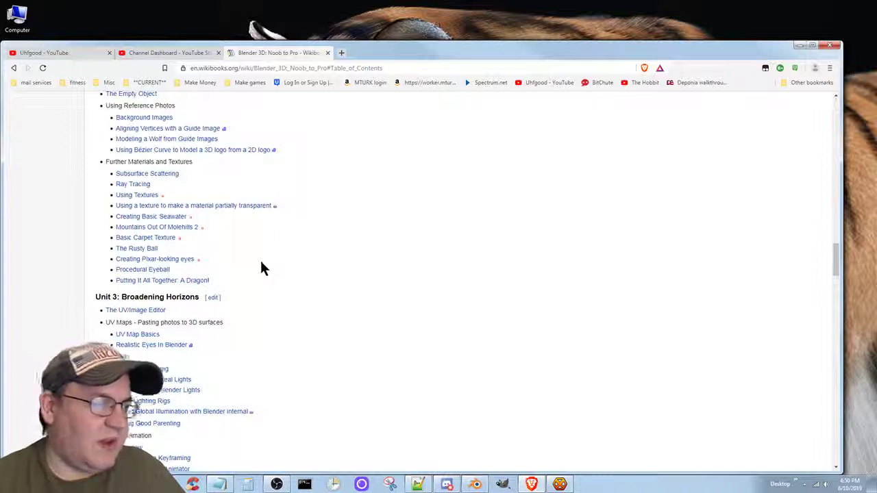
{"action": "scroll", "coordinate": [248, 273], "scroll_direction": "down", "scroll_amount": 2}
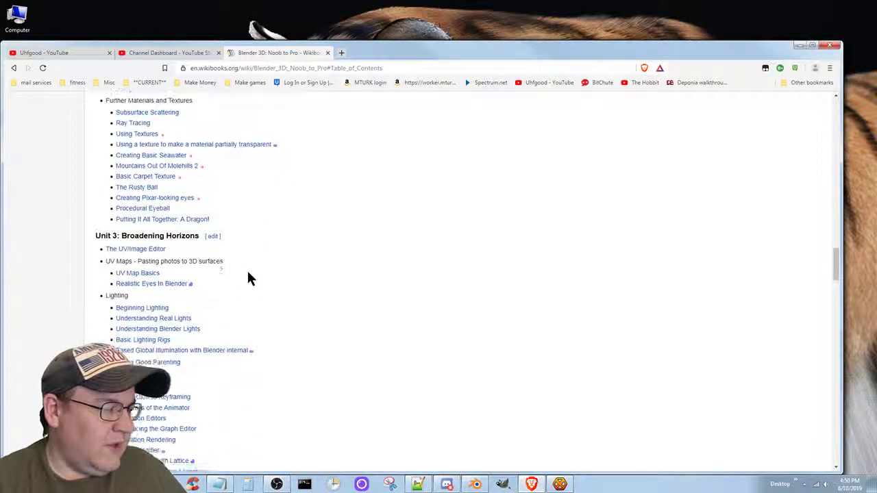
{"action": "scroll", "coordinate": [245, 284], "scroll_direction": "down", "scroll_amount": 4}
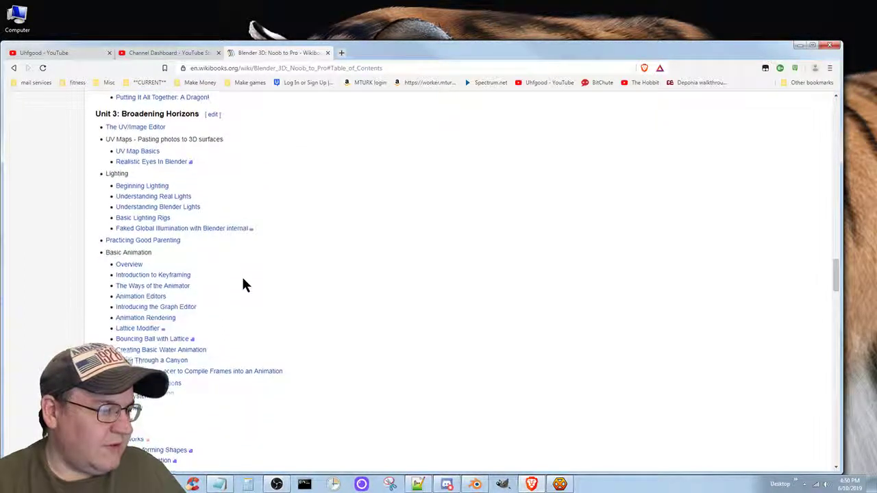
{"action": "scroll", "coordinate": [244, 284], "scroll_direction": "down", "scroll_amount": 6}
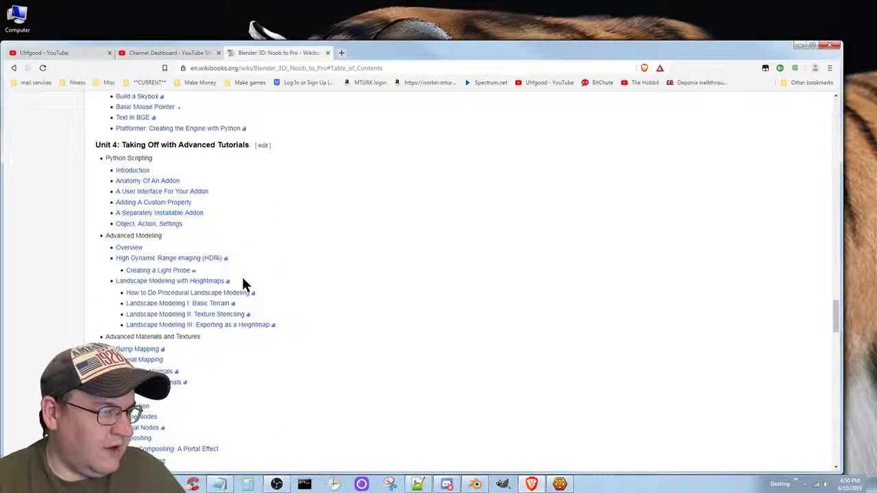
{"action": "scroll", "coordinate": [245, 284], "scroll_direction": "down", "scroll_amount": 10}
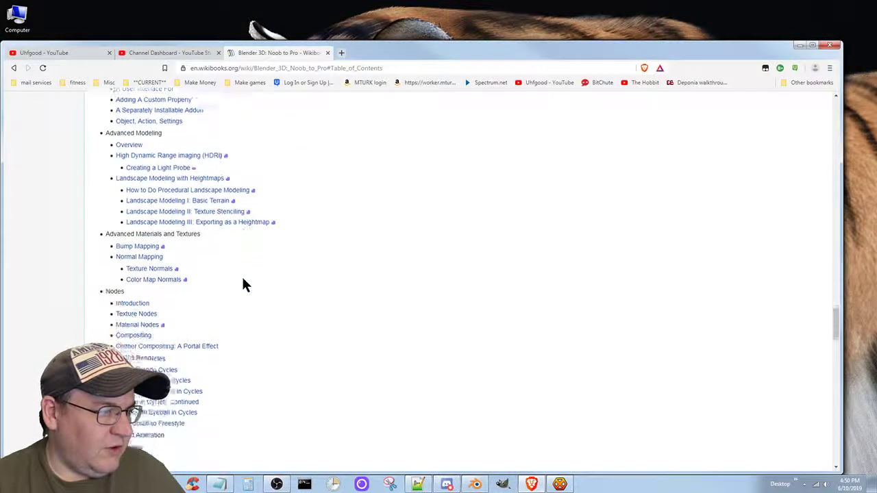
{"action": "scroll", "coordinate": [244, 284], "scroll_direction": "down", "scroll_amount": 5}
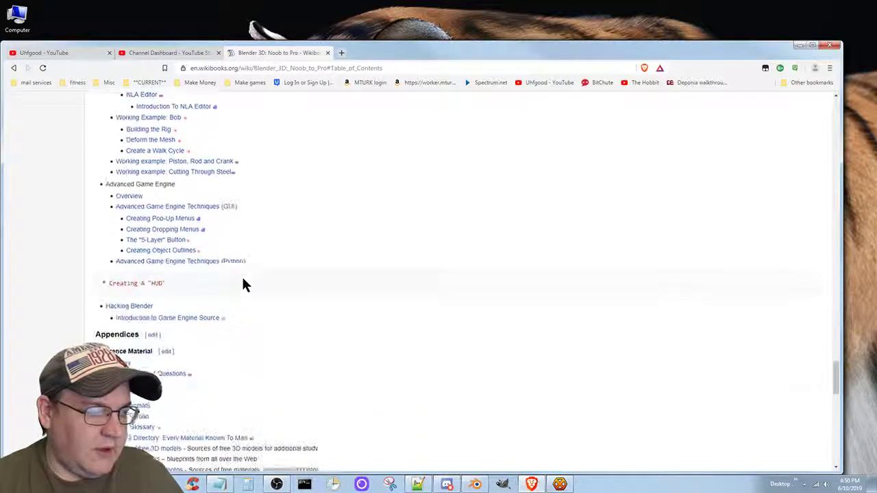
{"action": "left_click_drag", "start_coordinate": [836, 384], "coordinate": [829, 258]}
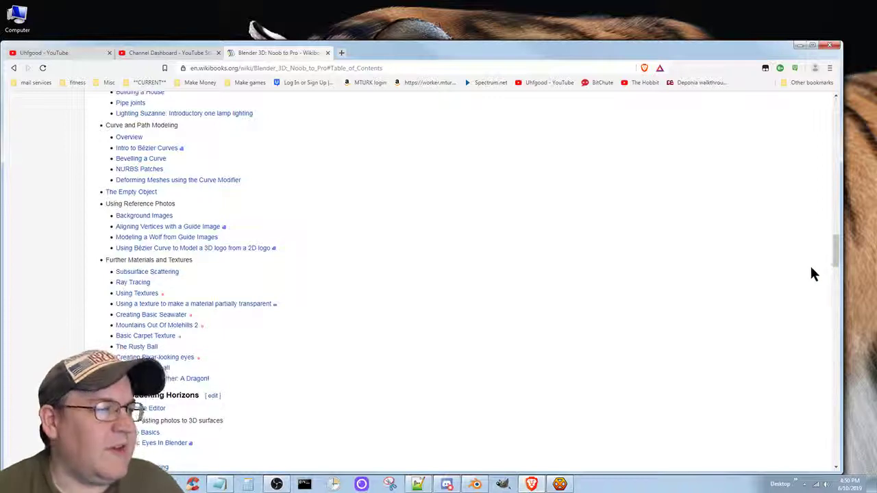
{"action": "scroll", "coordinate": [343, 383], "scroll_direction": "up", "scroll_amount": 5}
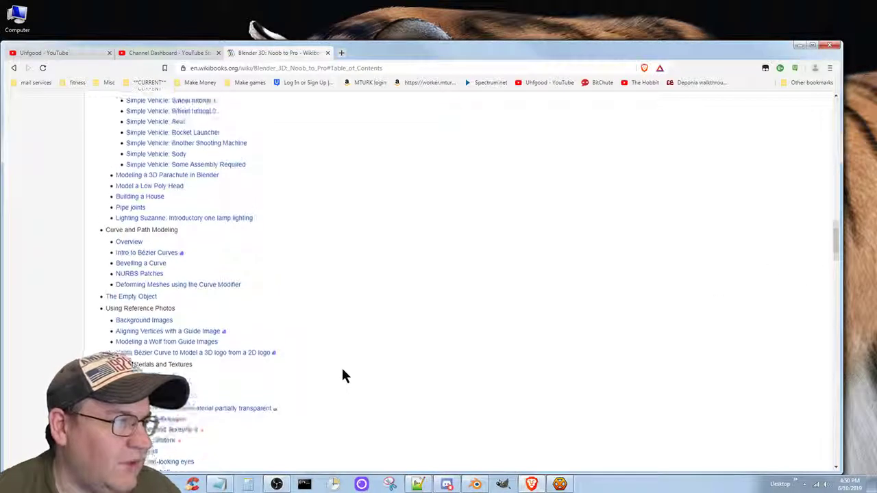
{"action": "scroll", "coordinate": [342, 360], "scroll_direction": "up", "scroll_amount": 10}
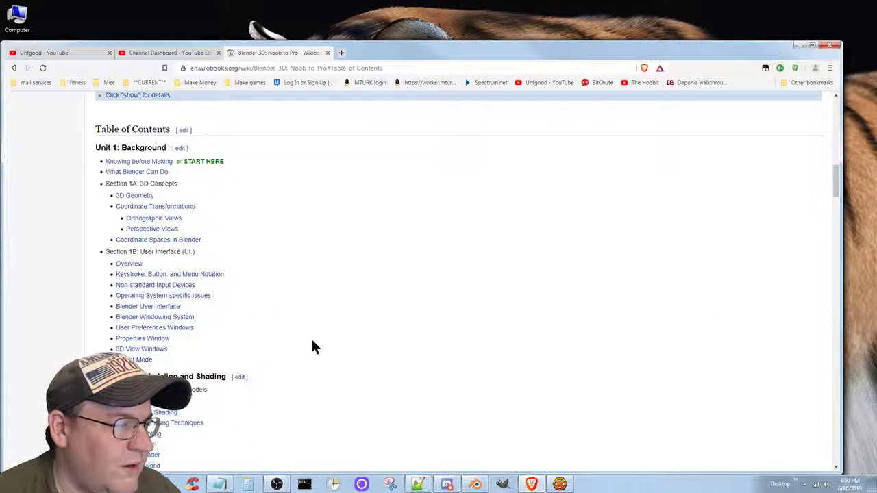
{"action": "scroll", "coordinate": [311, 348], "scroll_direction": "down", "scroll_amount": 2}
{"action": "scroll", "coordinate": [312, 348], "scroll_direction": "down", "scroll_amount": 4}
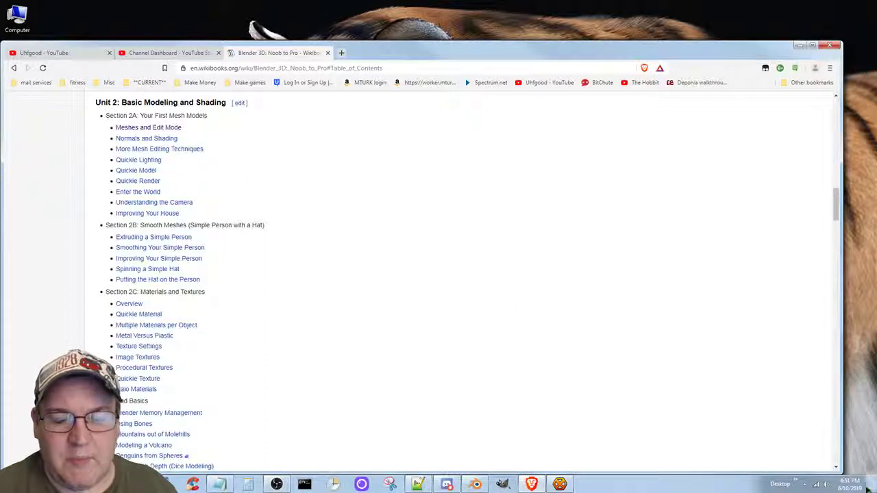
{"action": "mouse_move", "coordinate": [842, 487]}
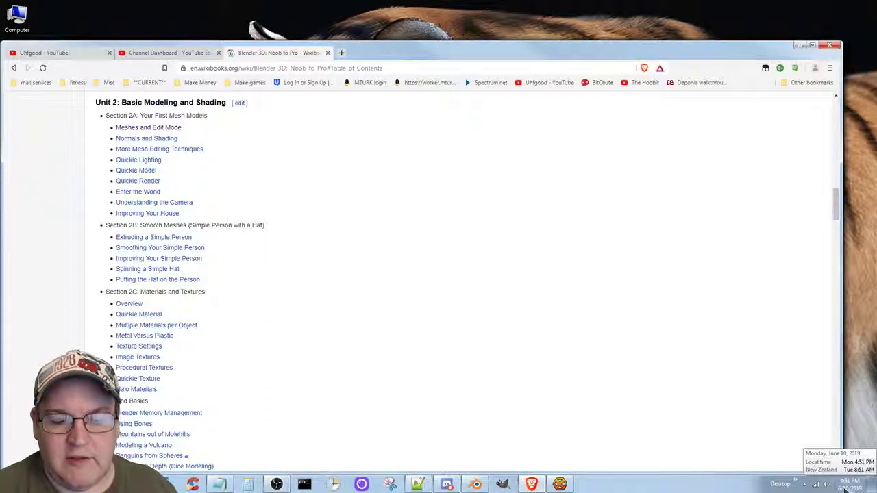